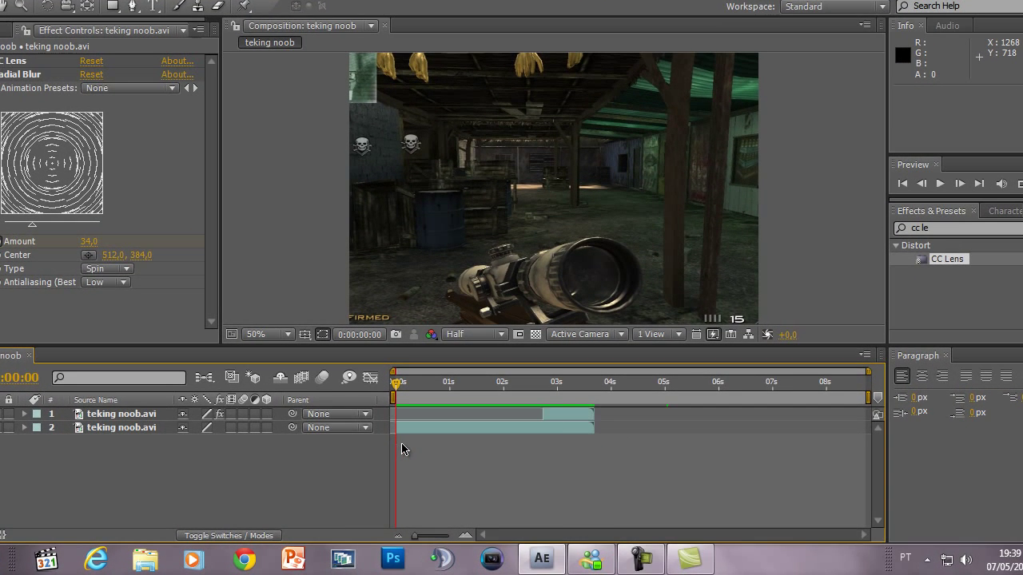
- Preview the finished effect twice, then return to the composition start
key(KP_0)
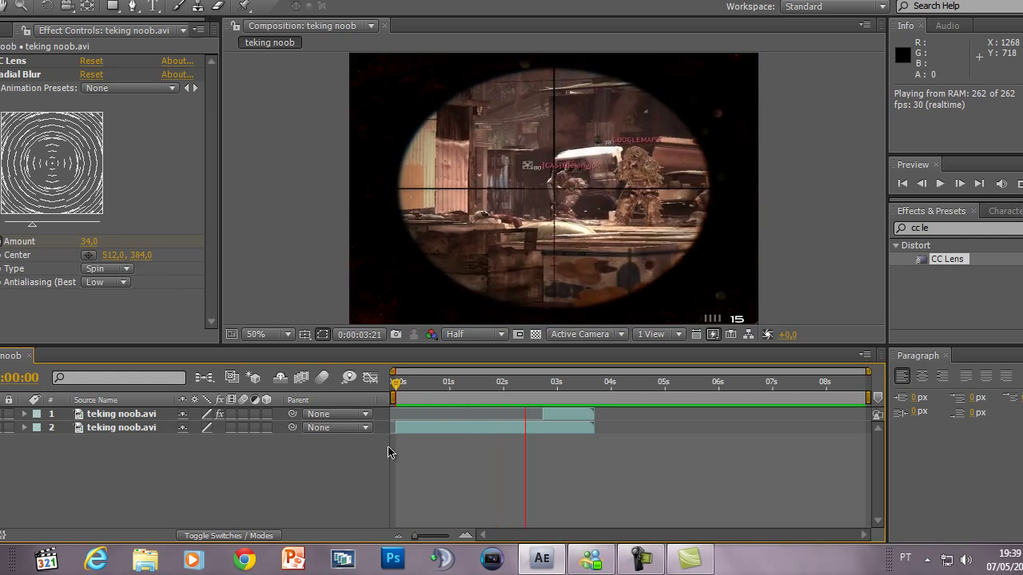
key(space)
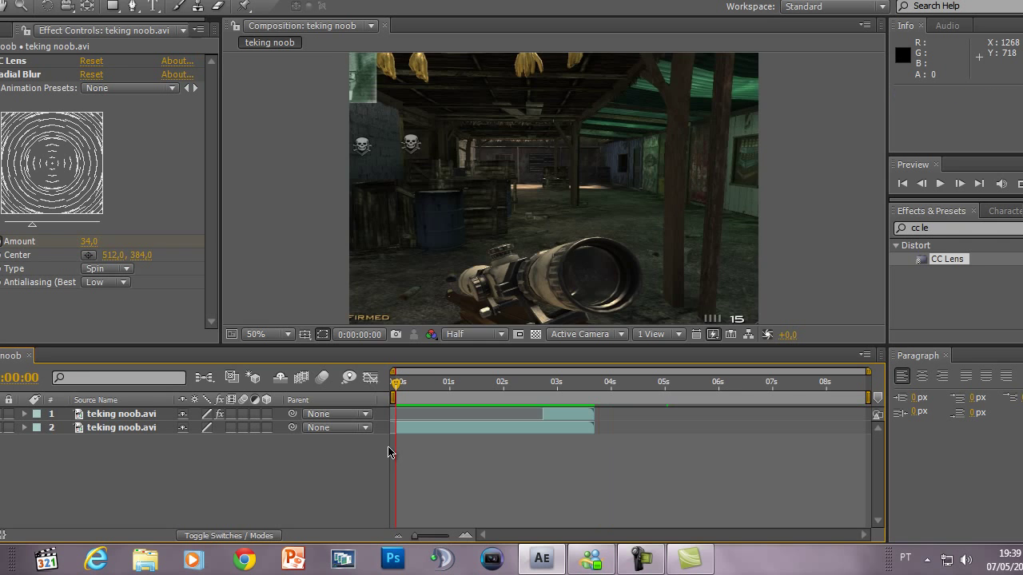
key(KP_0)
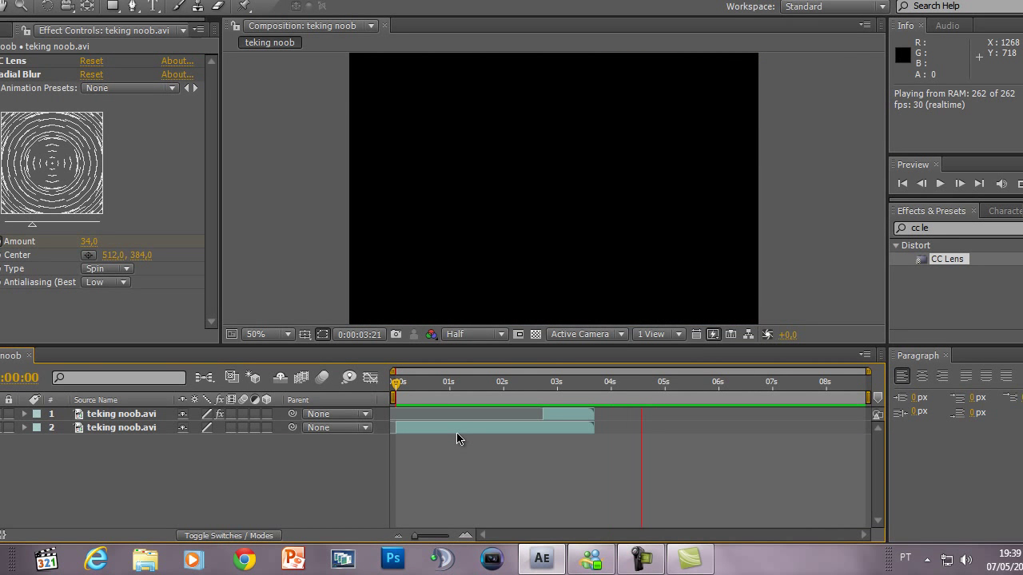
key(space)
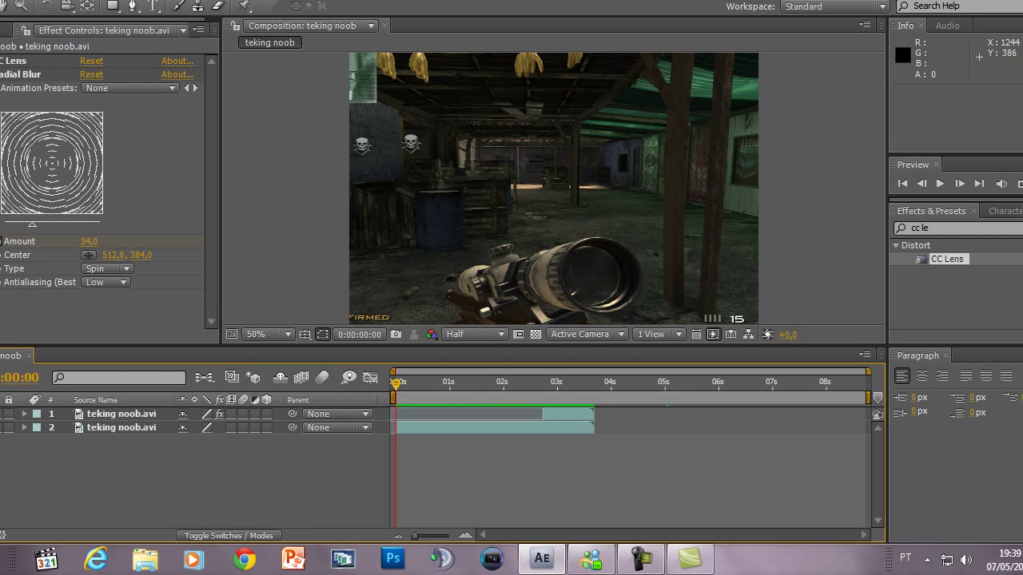
click(641, 558)
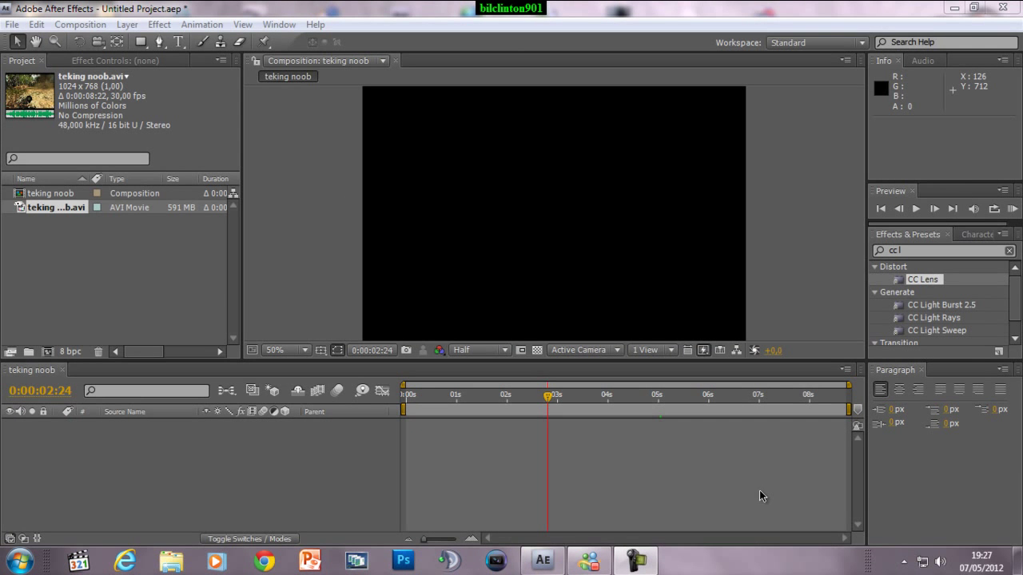
mouse_move(548, 395)
mouse_down()
mouse_move(412, 397)
mouse_move(451, 395)
mouse_up()
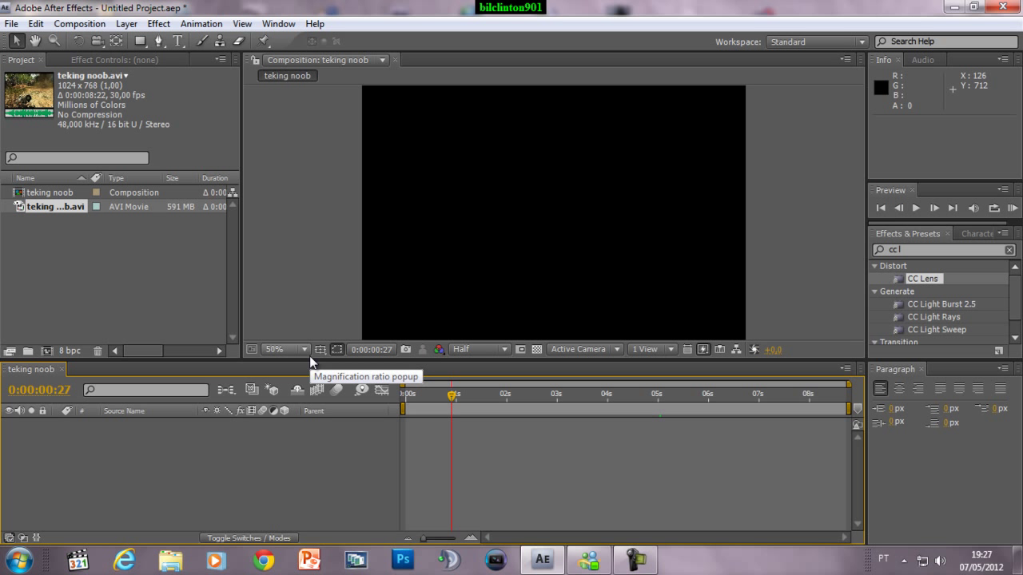
- Open the Import File dialog twice and close it without importing anything
key(ctrl+i)
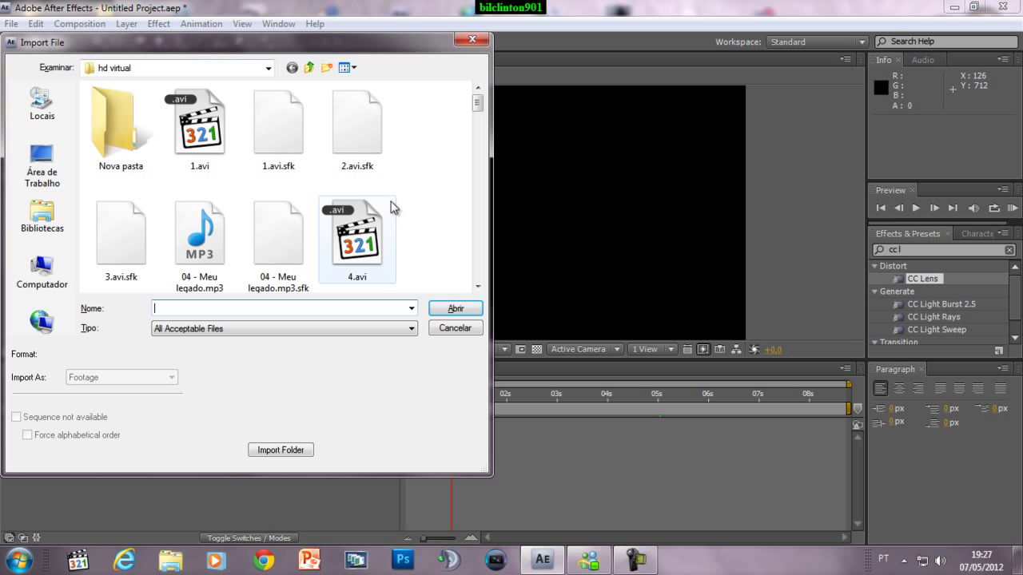
mouse_move(477, 103)
mouse_down()
mouse_move(478, 140)
mouse_move(477, 103)
mouse_up()
click(482, 44)
right_click(116, 262)
mouse_move(149, 321)
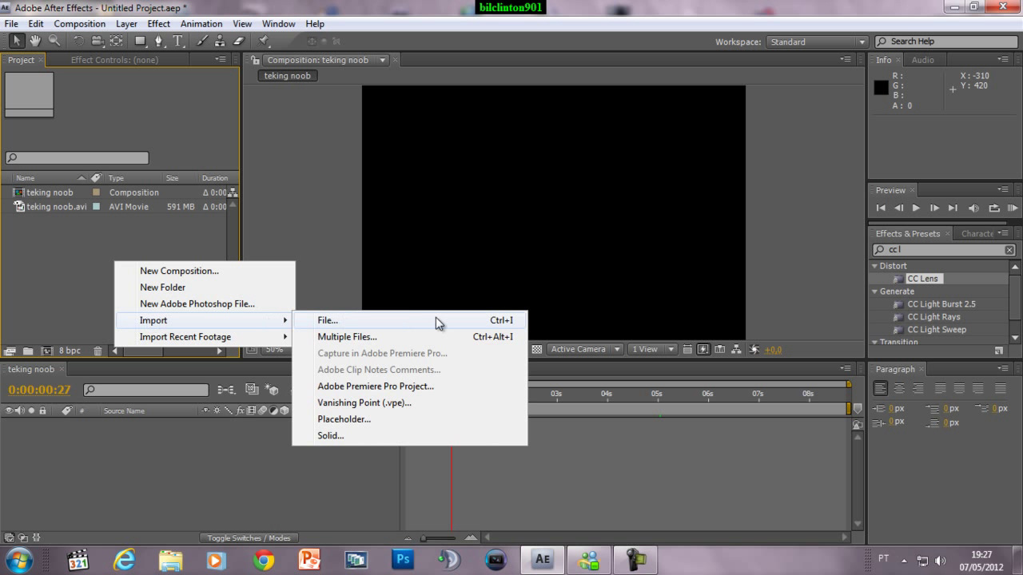
click(435, 318)
mouse_move(480, 103)
mouse_down()
mouse_move(479, 139)
mouse_move(479, 104)
mouse_up()
click(473, 40)
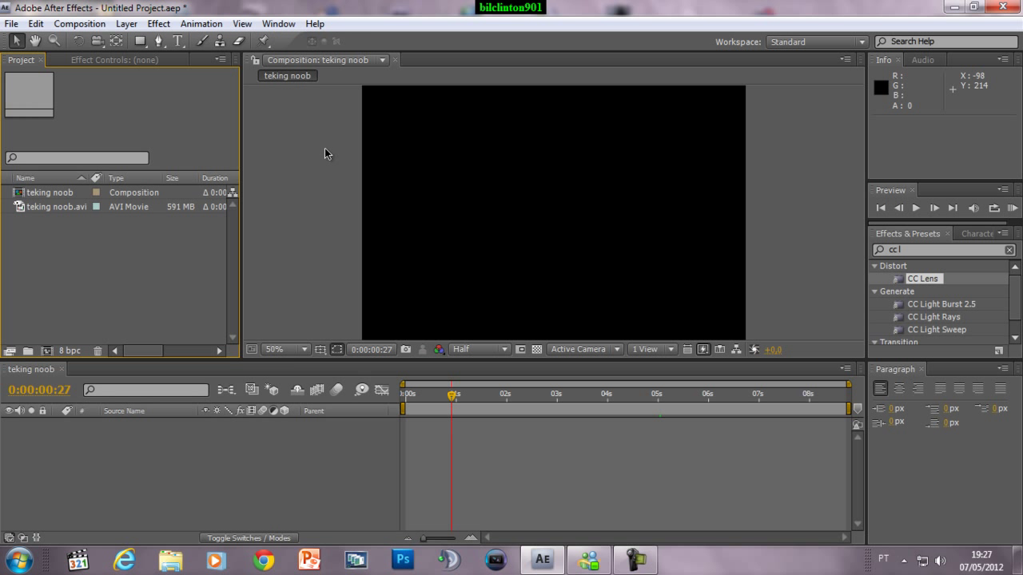
right_click(113, 238)
click(29, 237)
- Add teking noob.avi to the timeline and scrub to the warehouse scene near 0:00:05:01
click(65, 210)
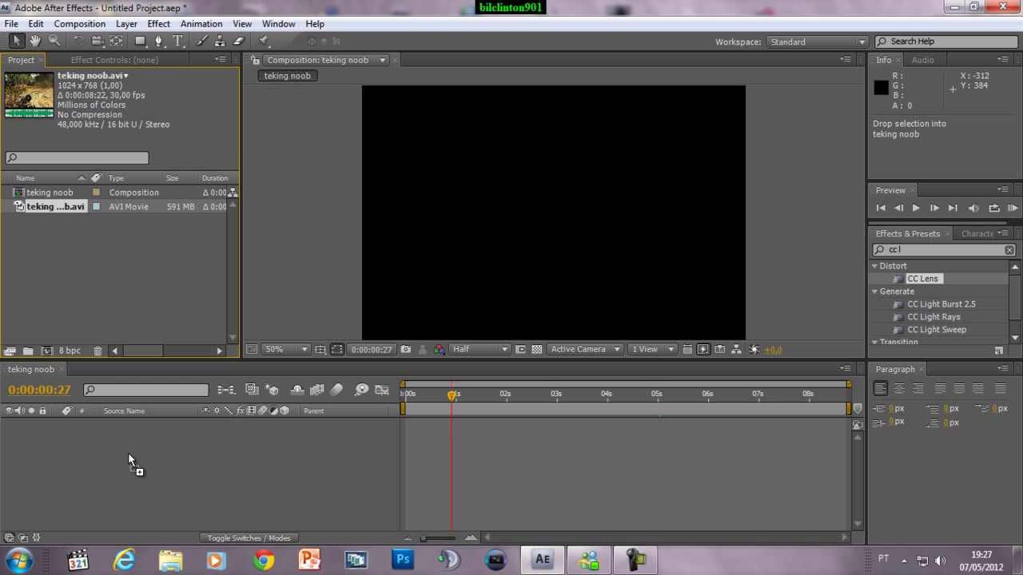
drag(71, 212, 128, 452)
mouse_move(452, 395)
mouse_down()
mouse_move(430, 400)
mouse_move(607, 399)
mouse_move(505, 405)
mouse_move(527, 395)
mouse_up()
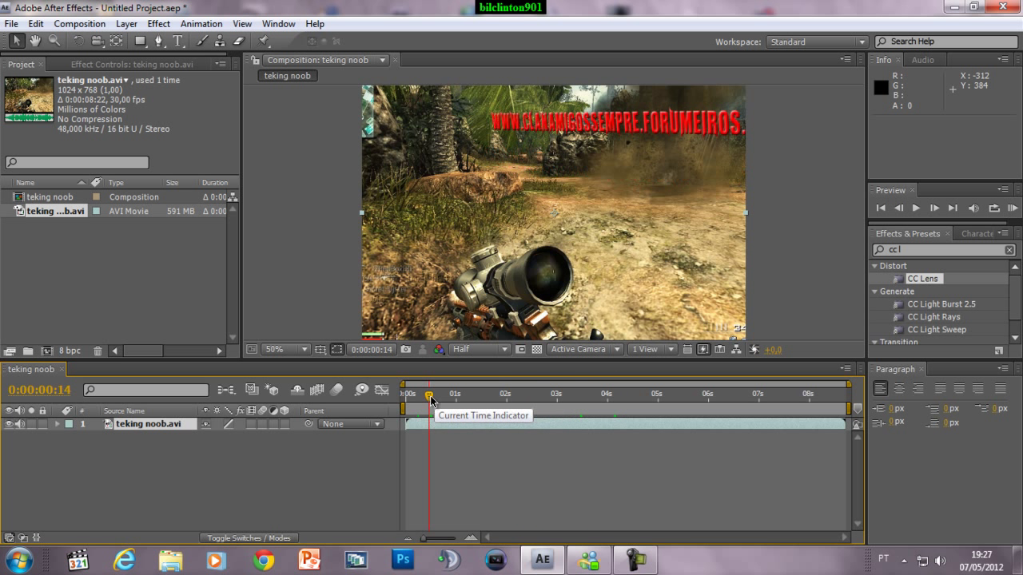
mouse_move(528, 395)
mouse_down()
mouse_move(453, 410)
mouse_move(423, 402)
mouse_move(476, 404)
mouse_move(429, 408)
mouse_up()
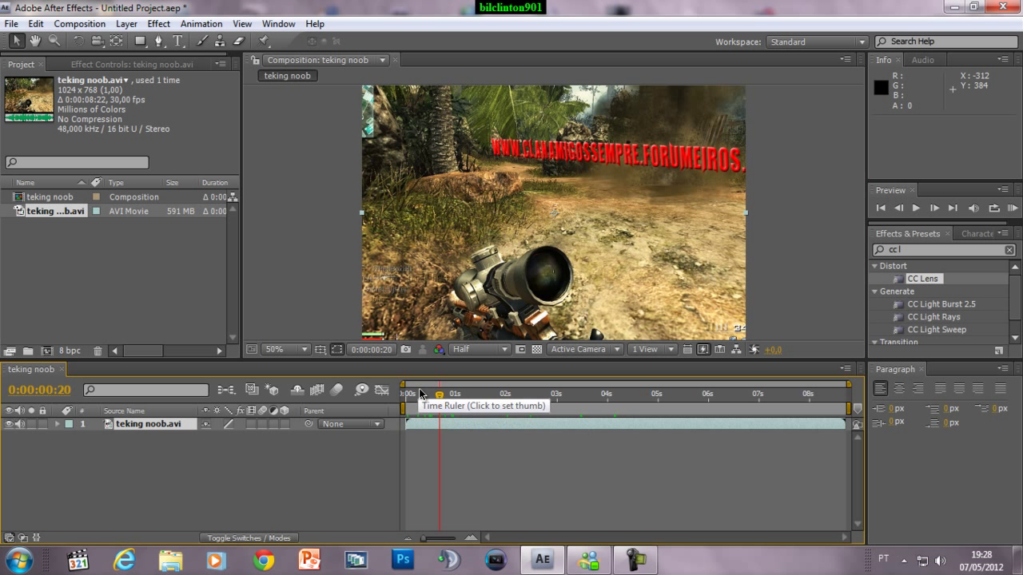
drag(445, 397, 670, 401)
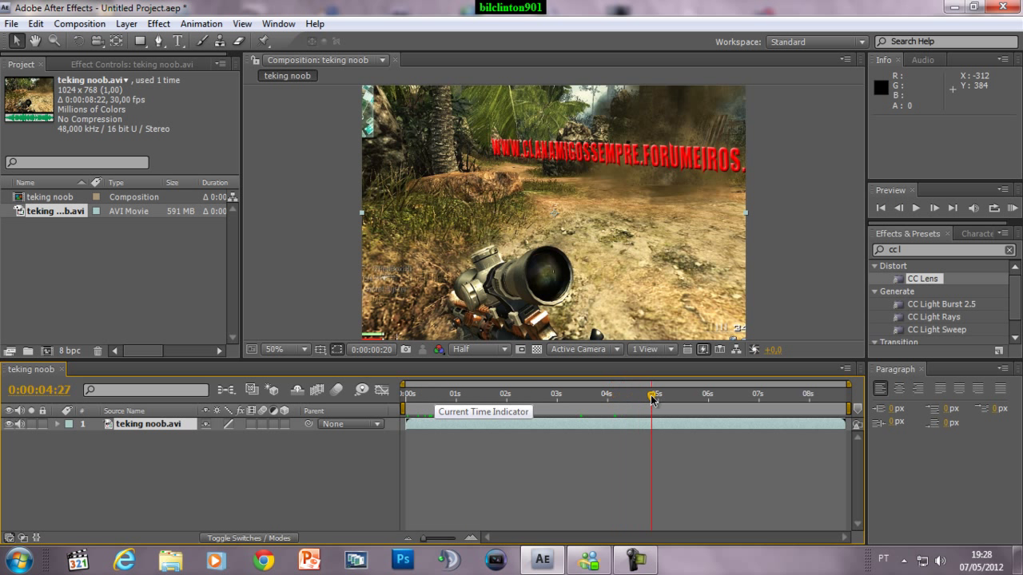
drag(670, 401, 660, 400)
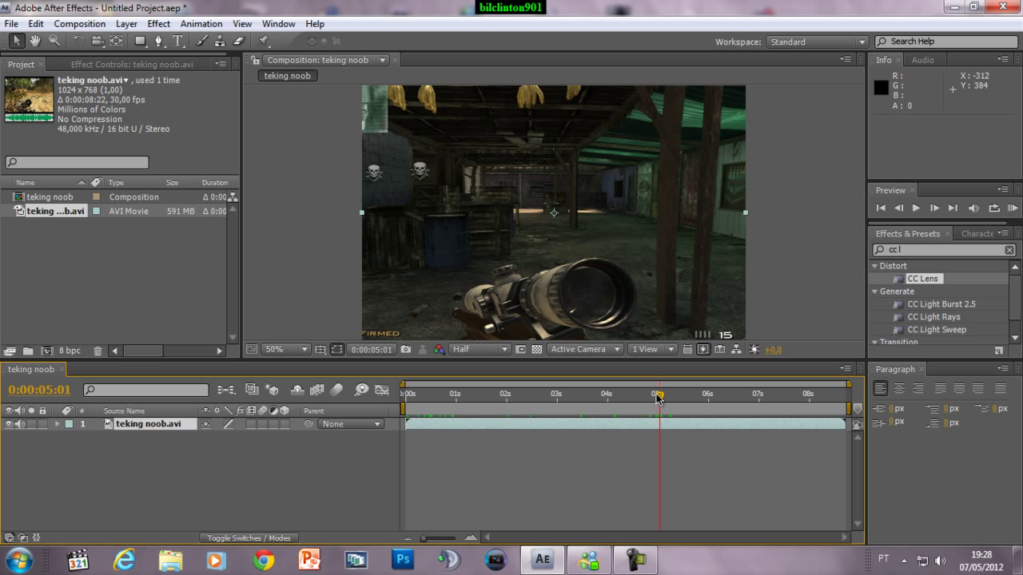
- Trim the layer's in-point at the warehouse scene and slide it to start at 0:00:00:00
key(alt+bracketleft)
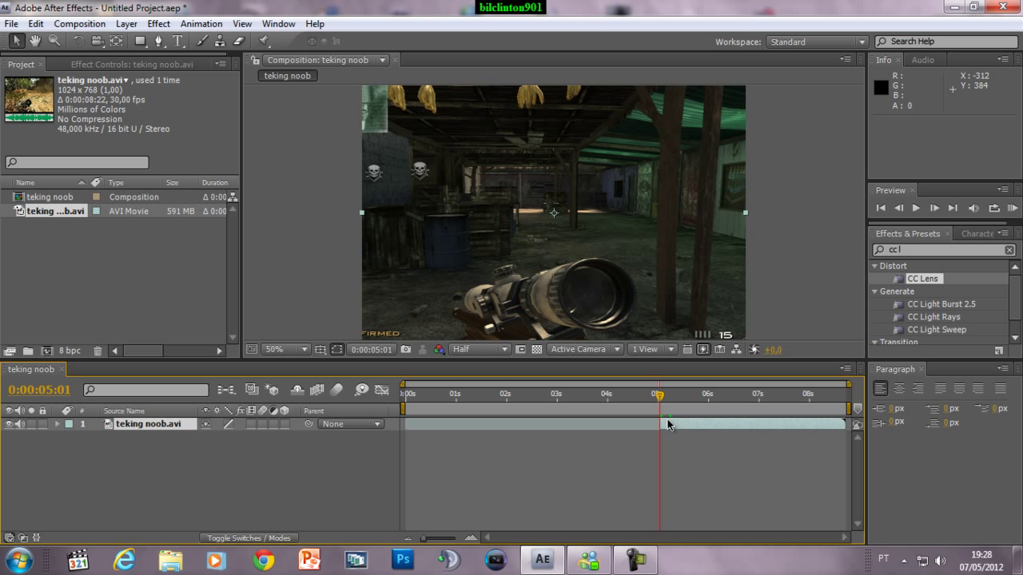
drag(668, 424, 417, 442)
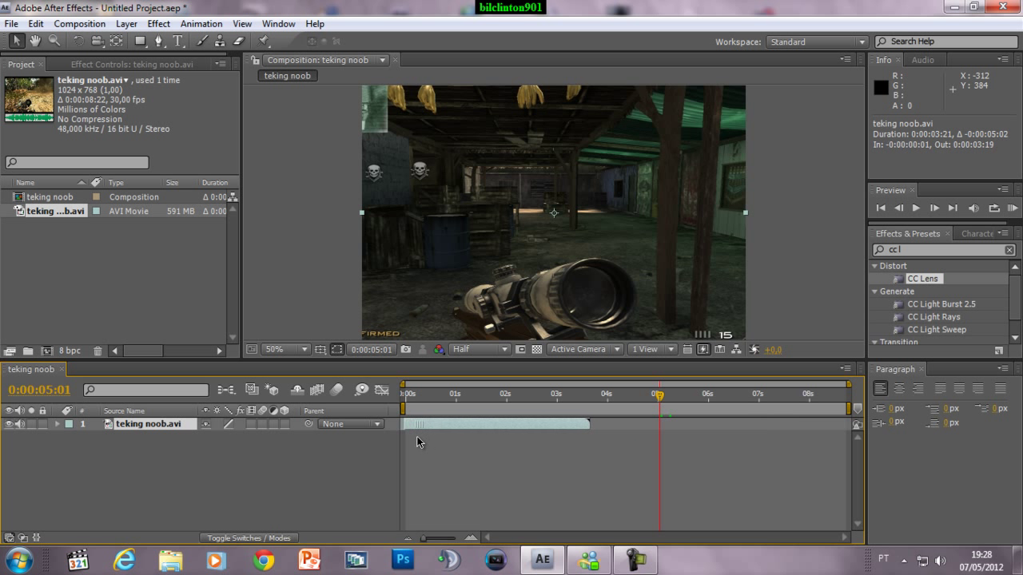
drag(417, 436, 418, 436)
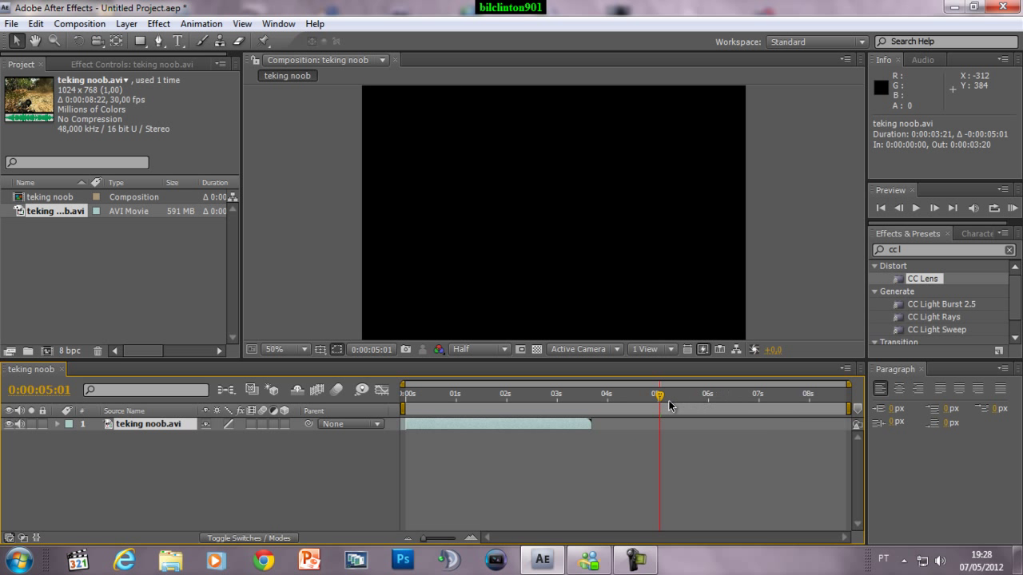
drag(661, 405, 401, 444)
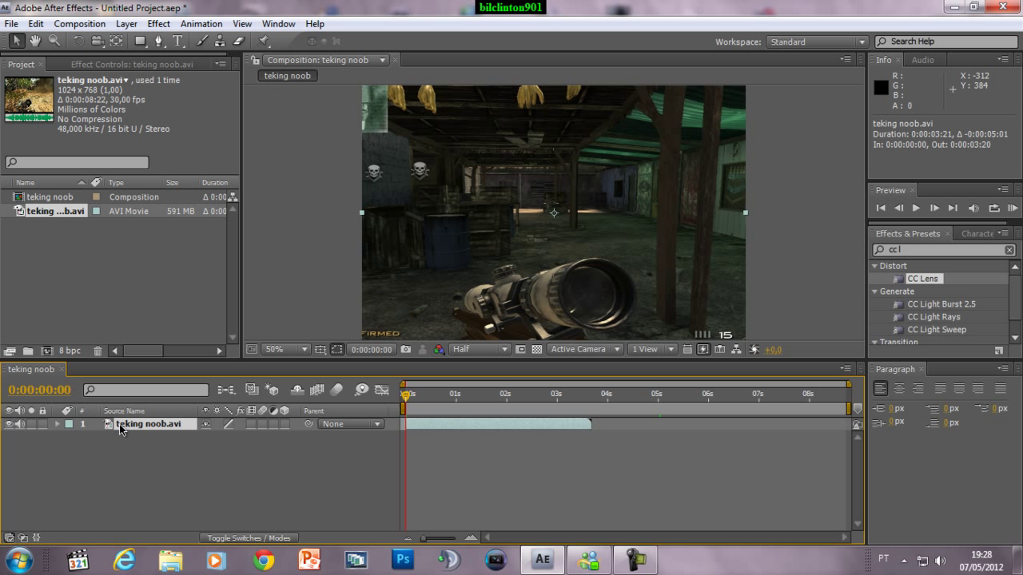
- Duplicate the clip layer and step the time indicator back to 0:00:02:22
key(ctrl+d)
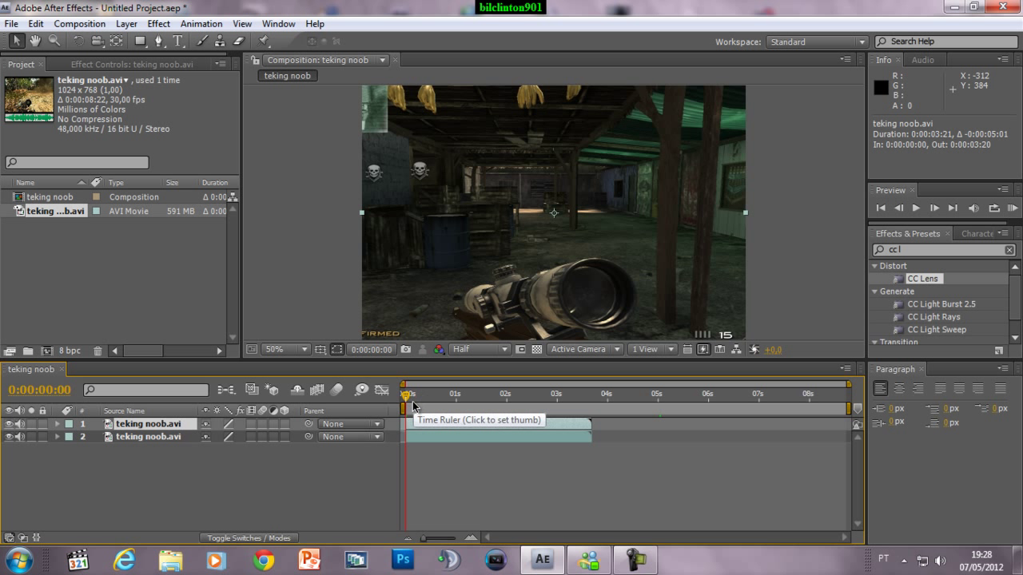
drag(406, 404, 562, 404)
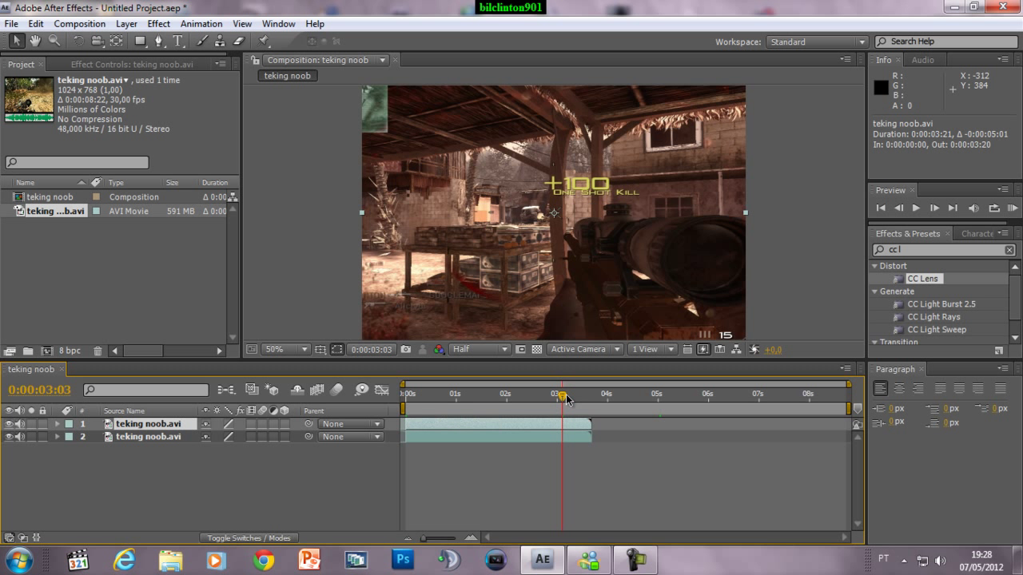
drag(566, 399, 569, 400)
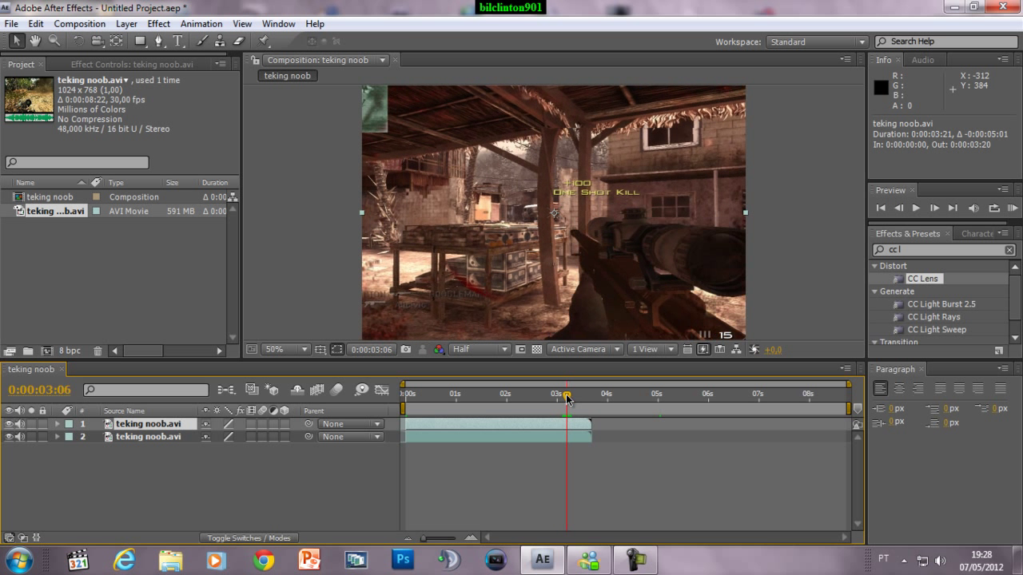
key(Page_Up)
key(Page_Up)
key(Page_Up)
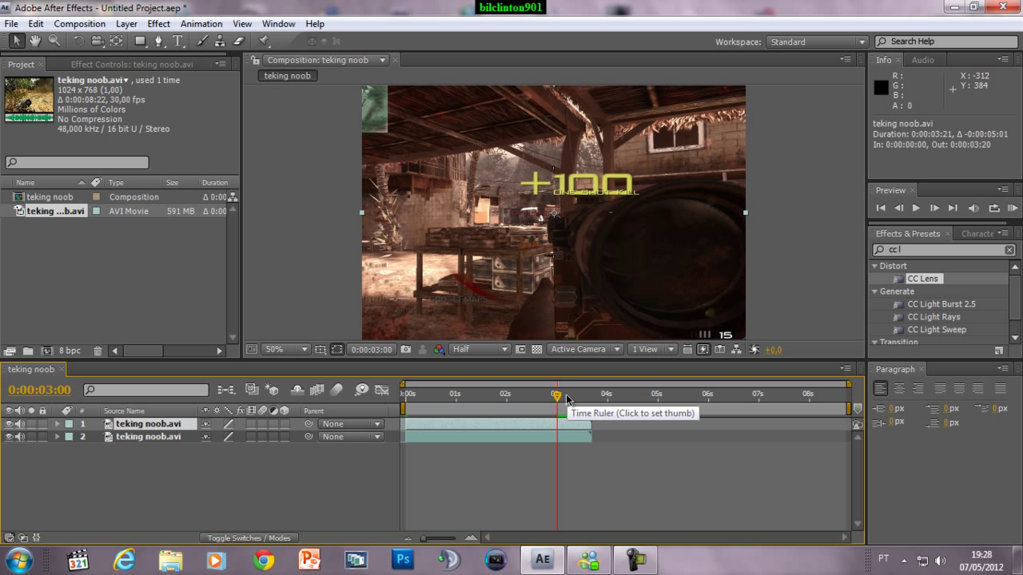
key(Page_Up)
key(Page_Up)
key(Page_Up)
key(Page_Up)
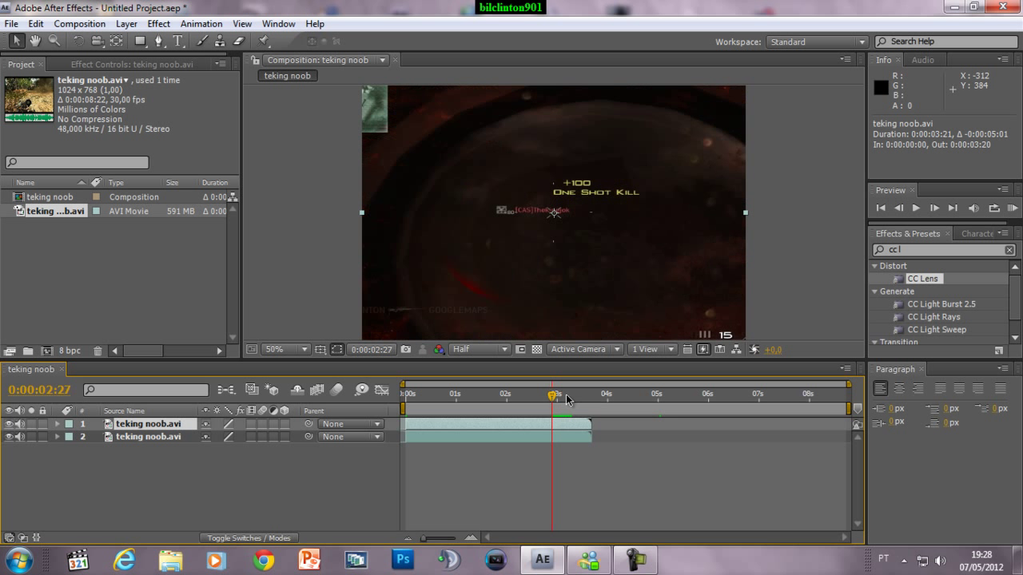
key(Page_Up)
key(Page_Up)
key(Page_Up)
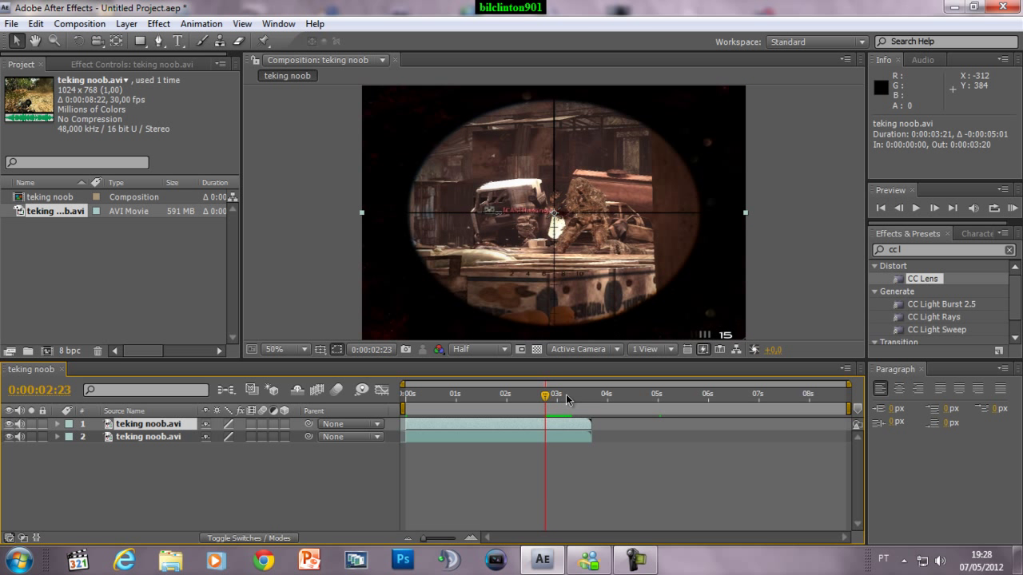
key(Page_Up)
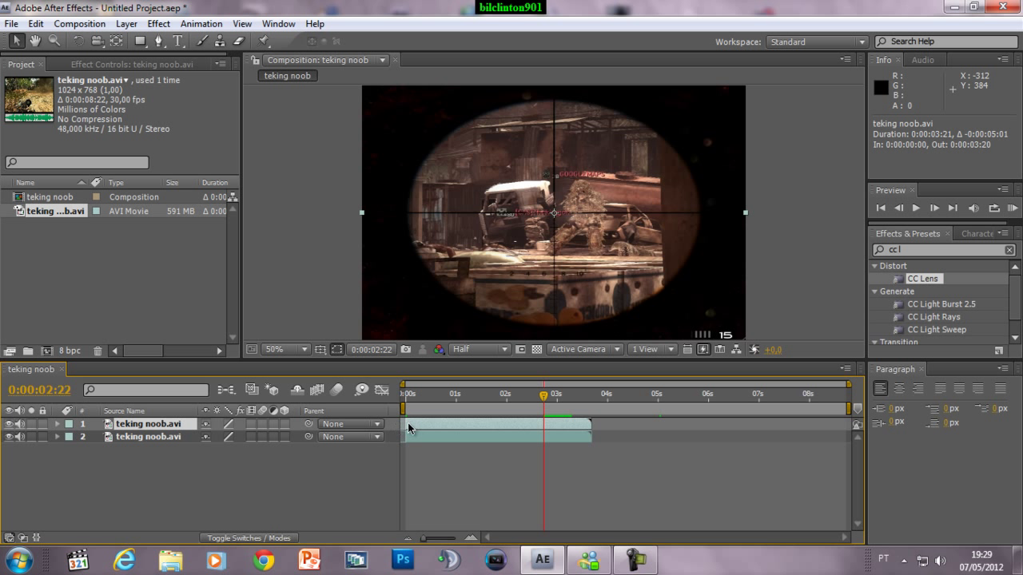
- Drag the top layer's in-point to 0:00:02:22 so it runs to 0:00:03:20
mouse_move(406, 424)
mouse_down()
mouse_move(394, 424)
mouse_move(541, 428)
mouse_up()
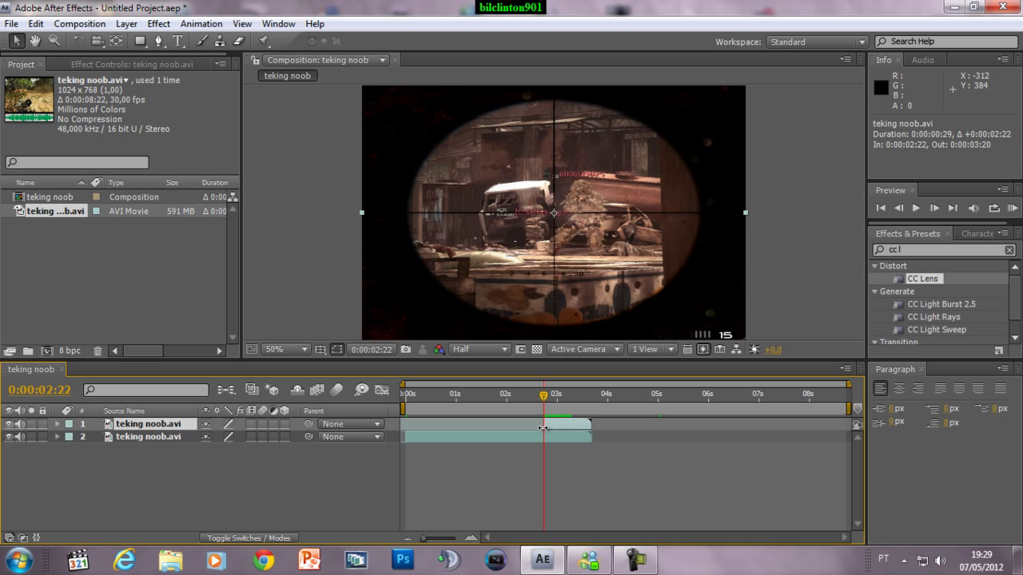
mouse_move(543, 428)
mouse_down()
mouse_move(404, 428)
mouse_move(536, 432)
mouse_up()
- Search Effects & Presets for 'cc le' to show CC Lens under Distort
click(916, 249)
key(BackSpace)
key(BackSpace)
key(BackSpace)
text(cc )
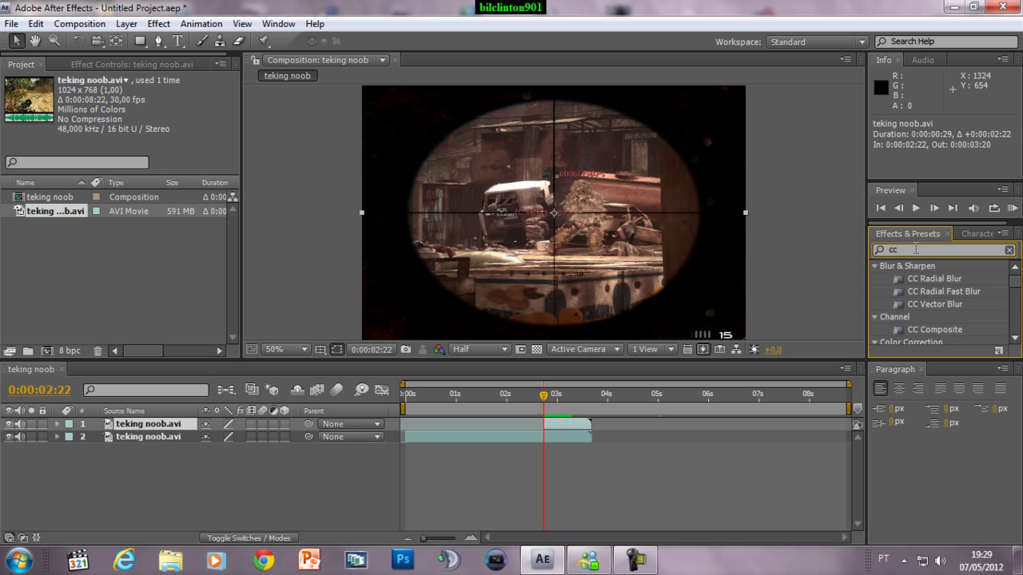
text(le)
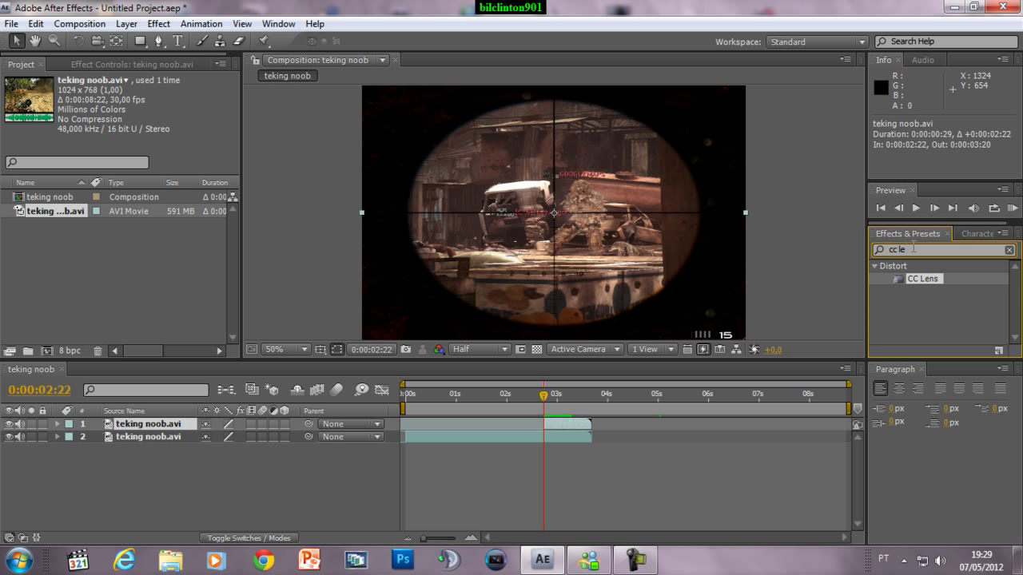
click(271, 26)
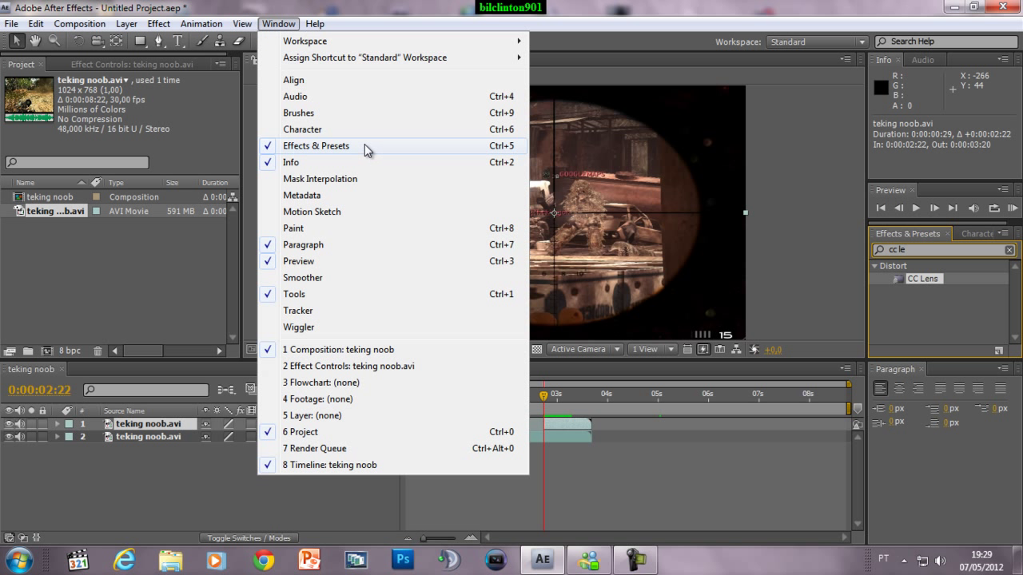
click(598, 26)
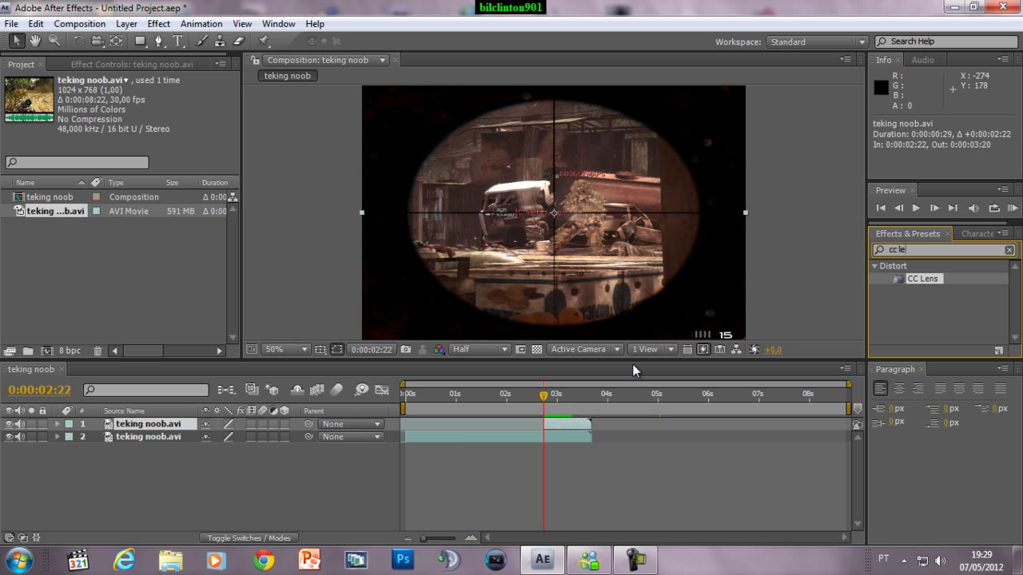
- Apply CC Lens to the top layer and keyframe its Size at 0 at 0:00:02:22
double_click(912, 279)
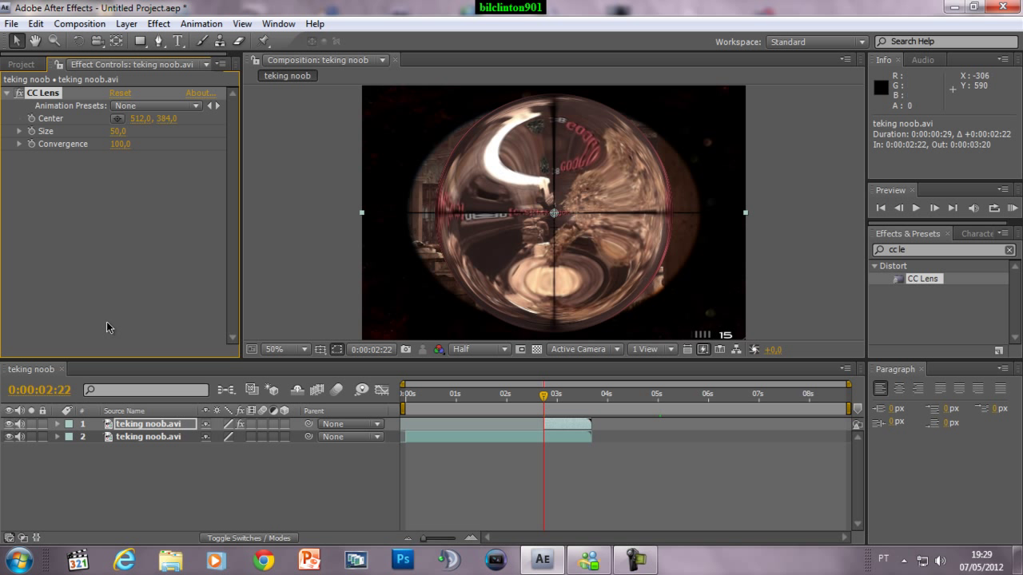
click(129, 430)
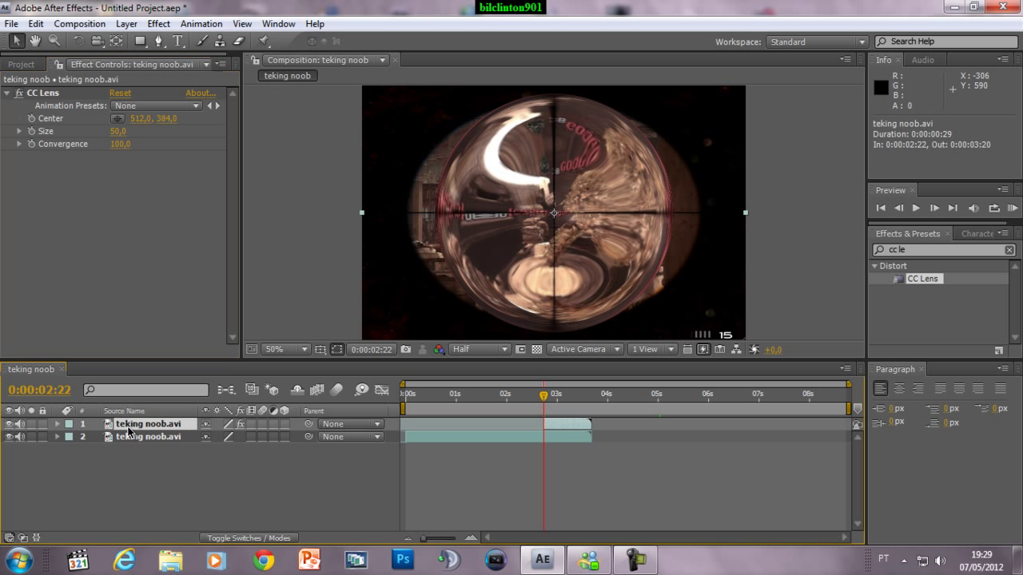
mouse_move(916, 277)
mouse_down()
mouse_move(961, 209)
mouse_move(930, 290)
mouse_up()
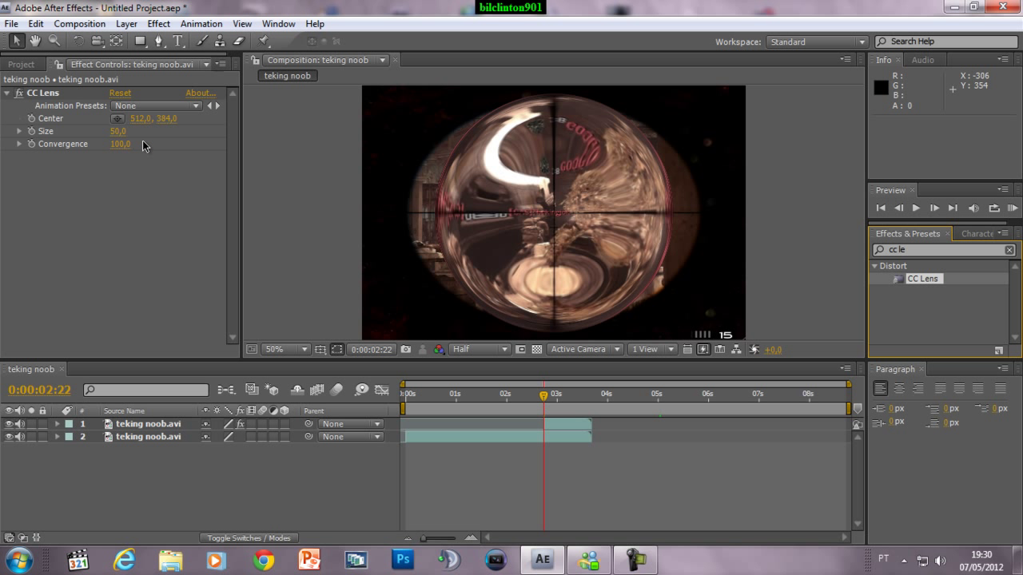
click(118, 131)
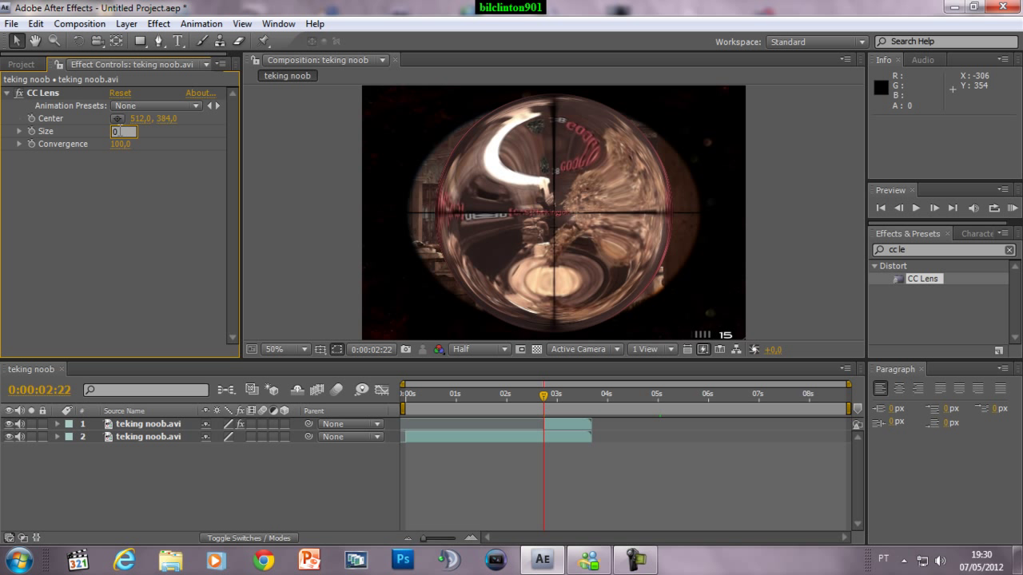
key(Return)
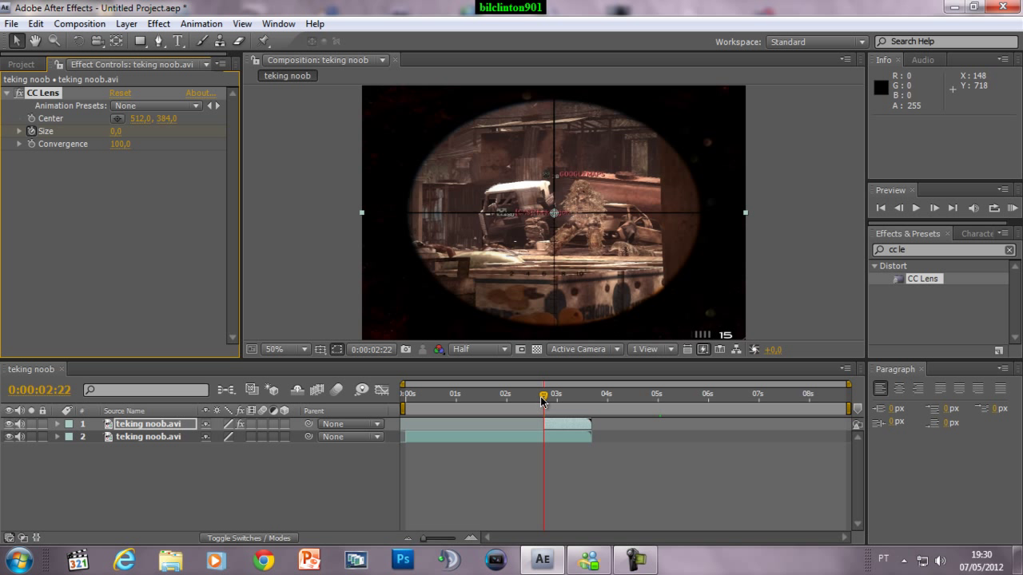
key(u)
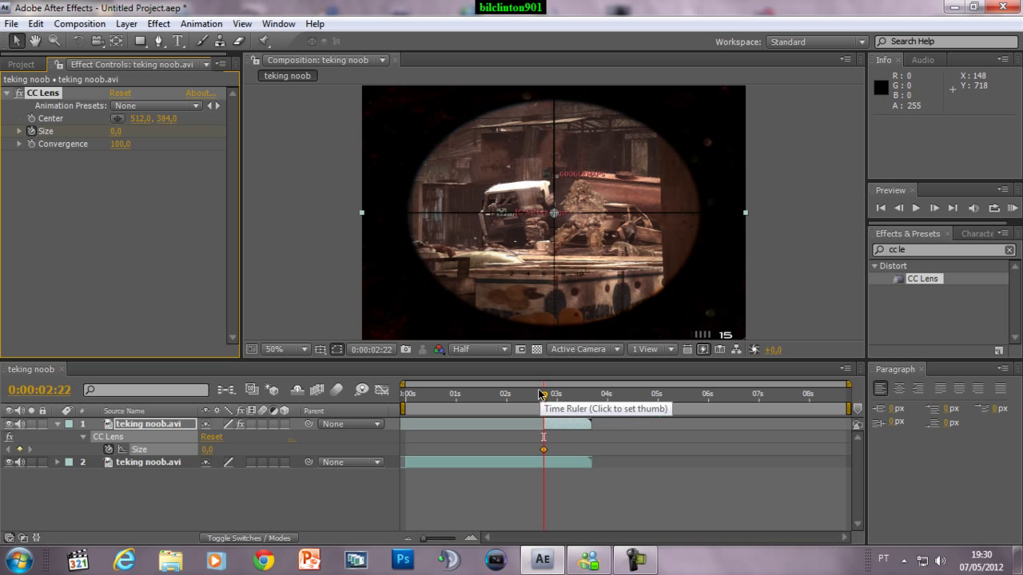
- Set CC Lens Size to 500 at 0:00:03:00 and scrub to preview the lens growing
drag(544, 397, 558, 401)
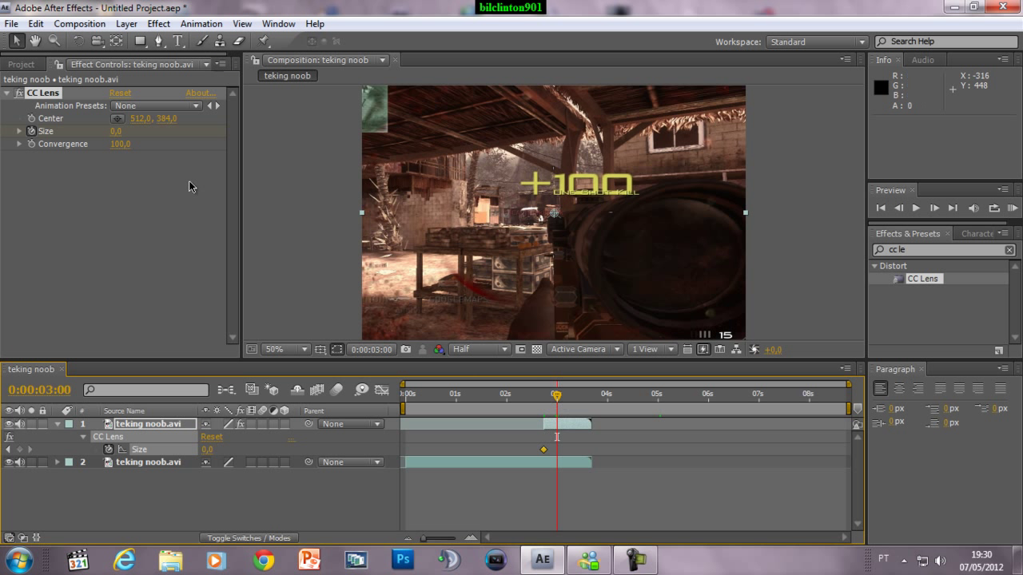
click(116, 131)
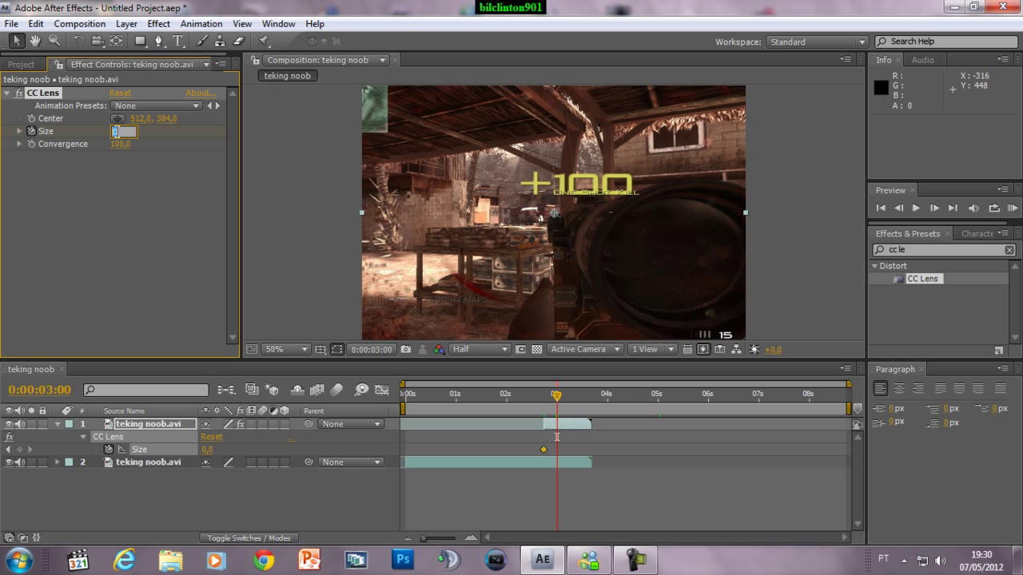
text(600)
text(500)
key(Return)
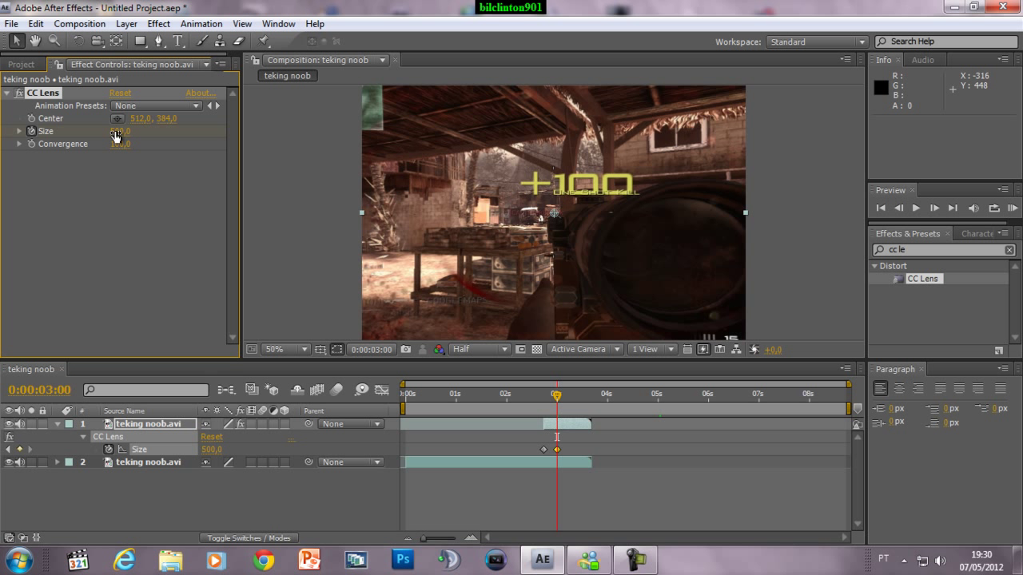
drag(557, 402, 548, 408)
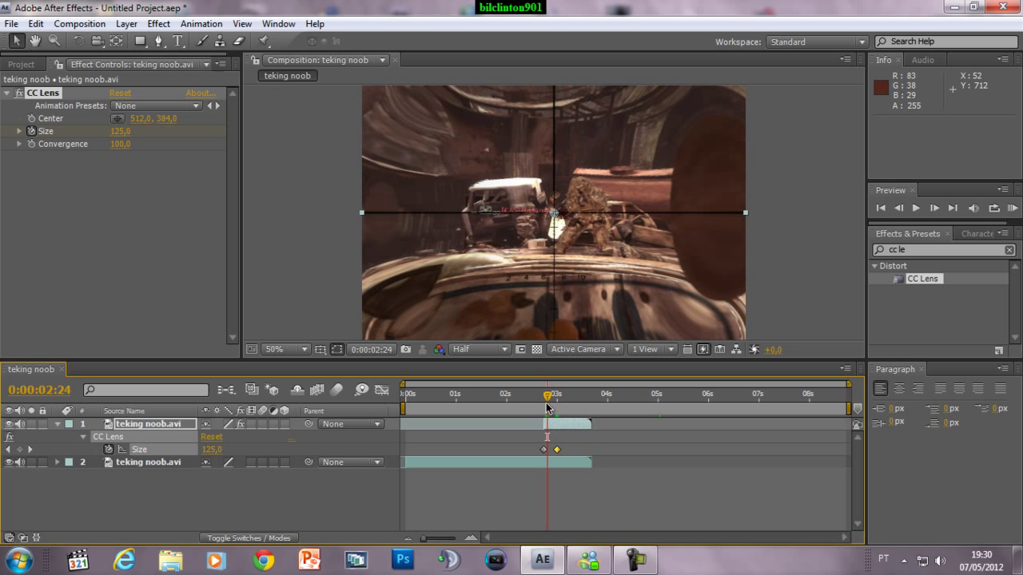
drag(547, 408, 557, 404)
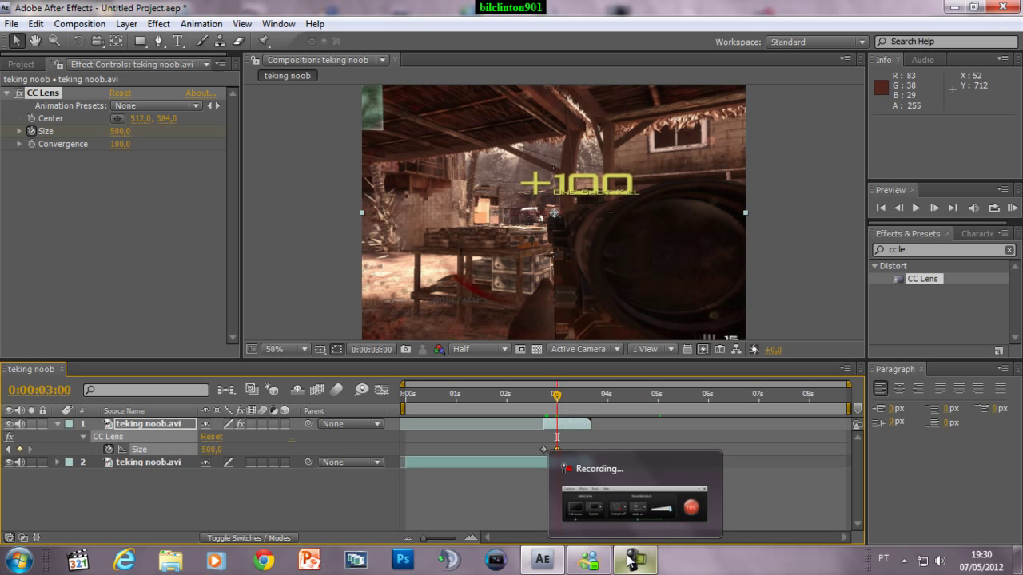
click(634, 559)
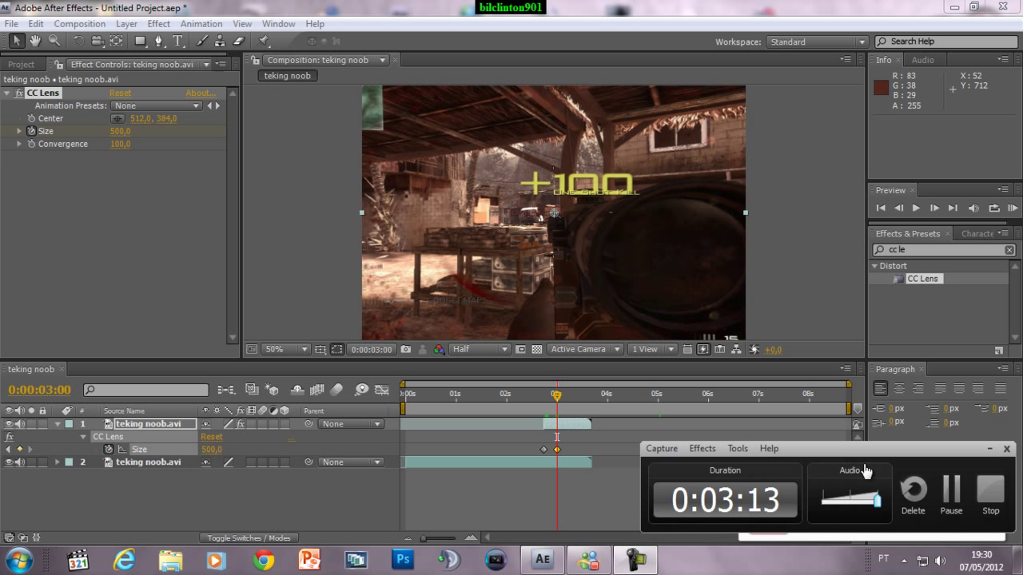
click(989, 449)
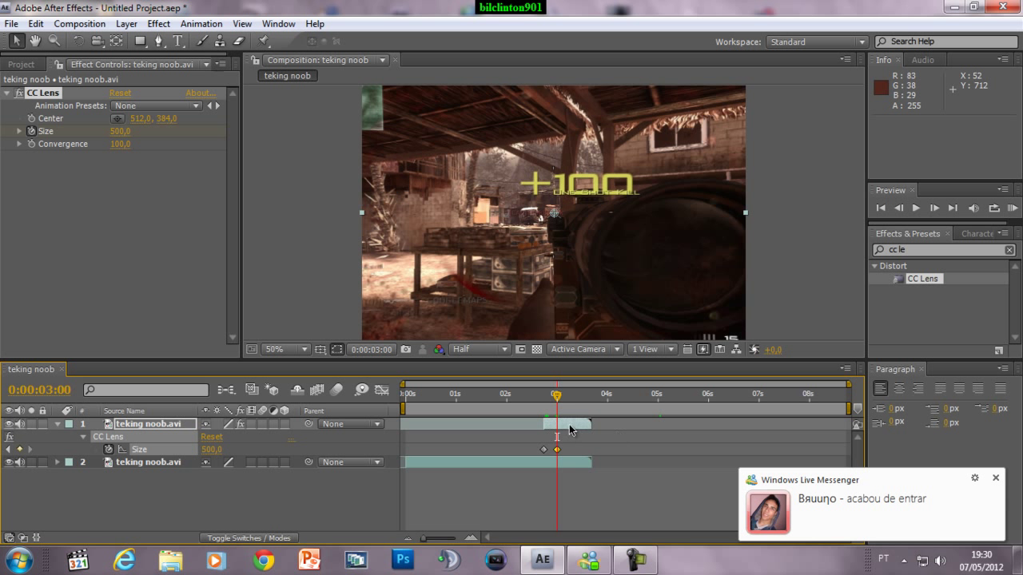
click(545, 399)
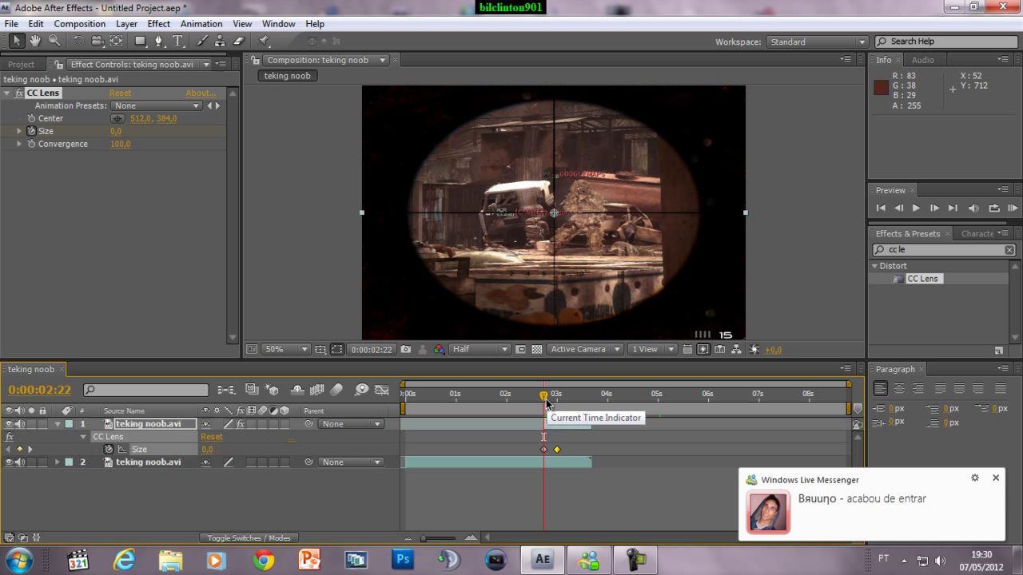
drag(547, 403, 557, 403)
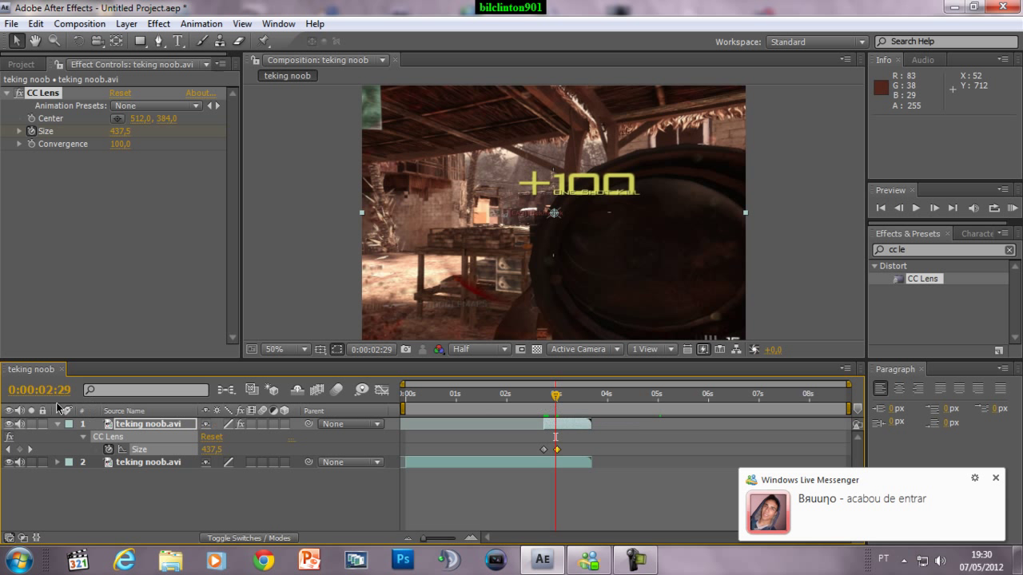
click(57, 425)
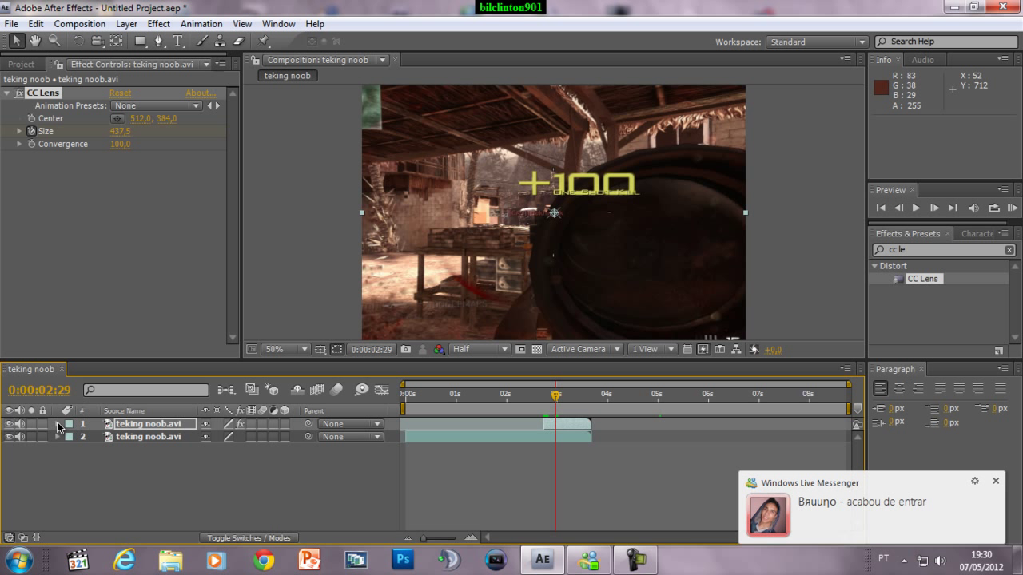
- Collapse the CC Lens settings and add Radial Blur (Spin, Amount 10) to the top layer
click(7, 94)
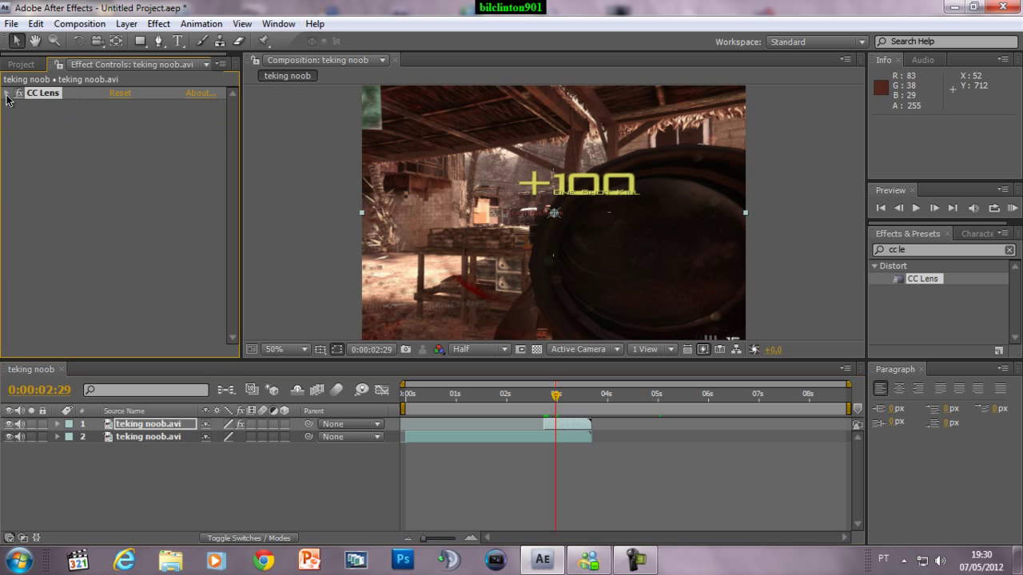
click(64, 152)
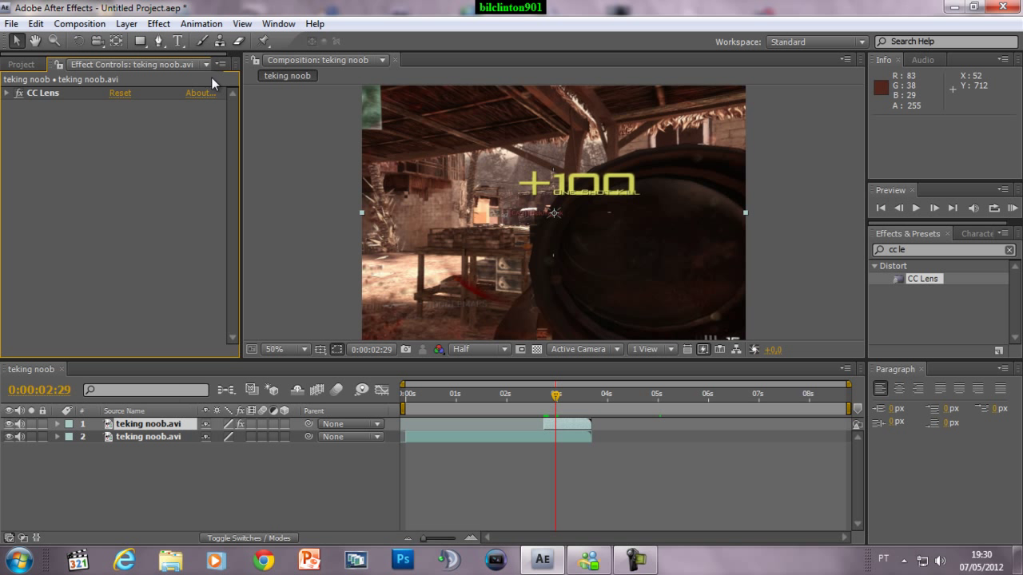
click(158, 24)
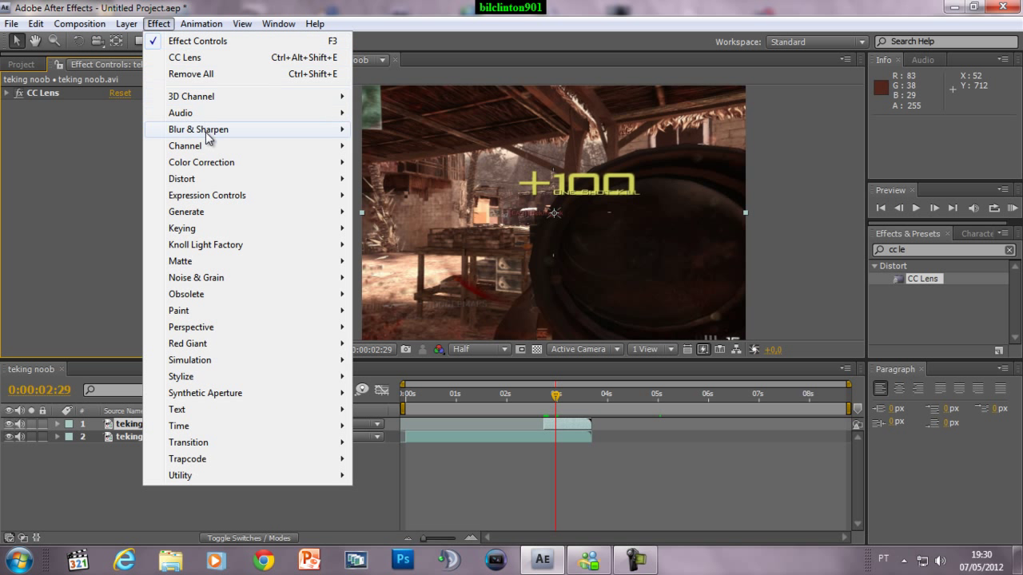
mouse_move(209, 134)
click(419, 311)
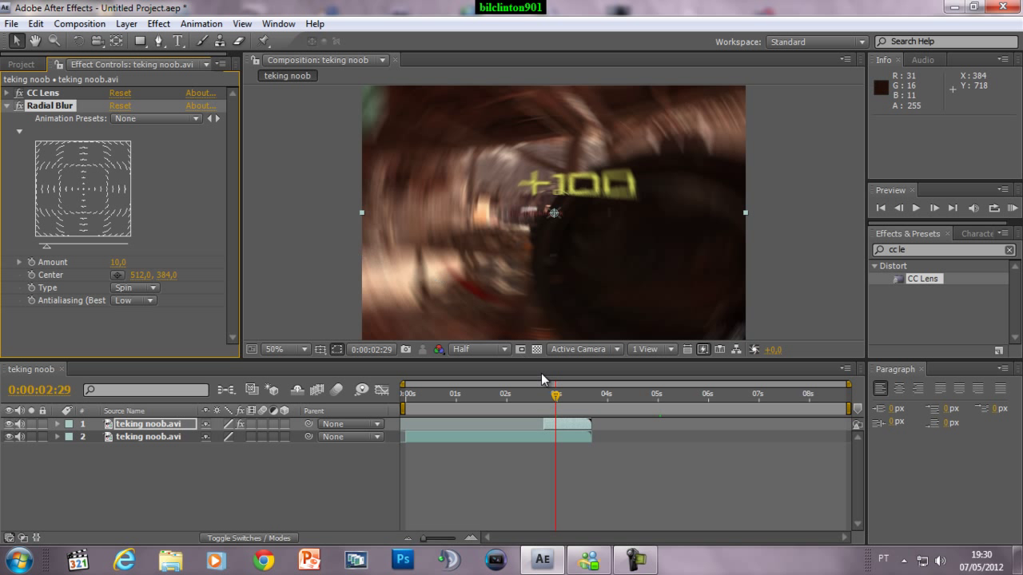
- Keyframe Radial Blur Amount at 34 at 0:00:02:22
drag(557, 397, 543, 400)
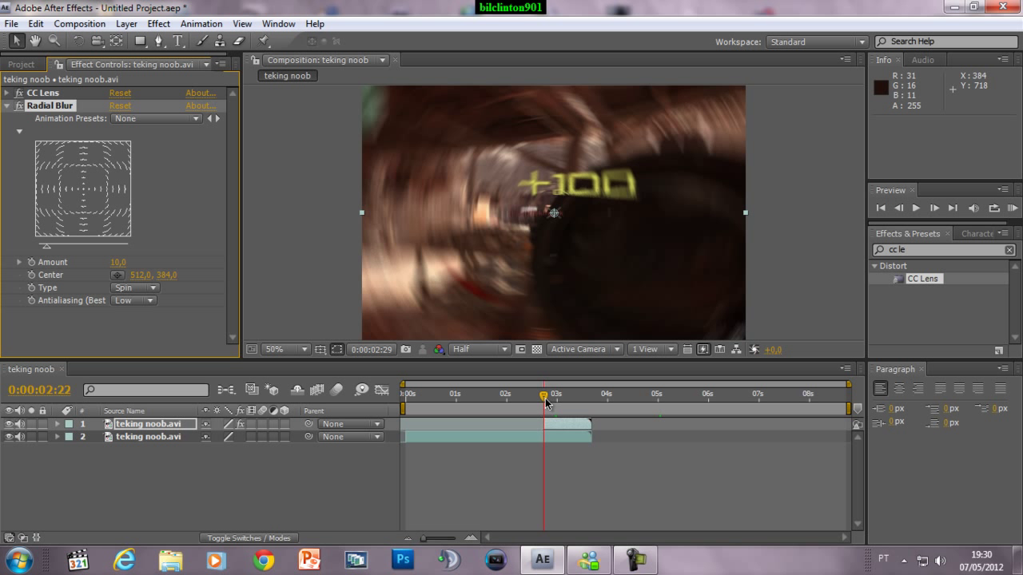
key(u)
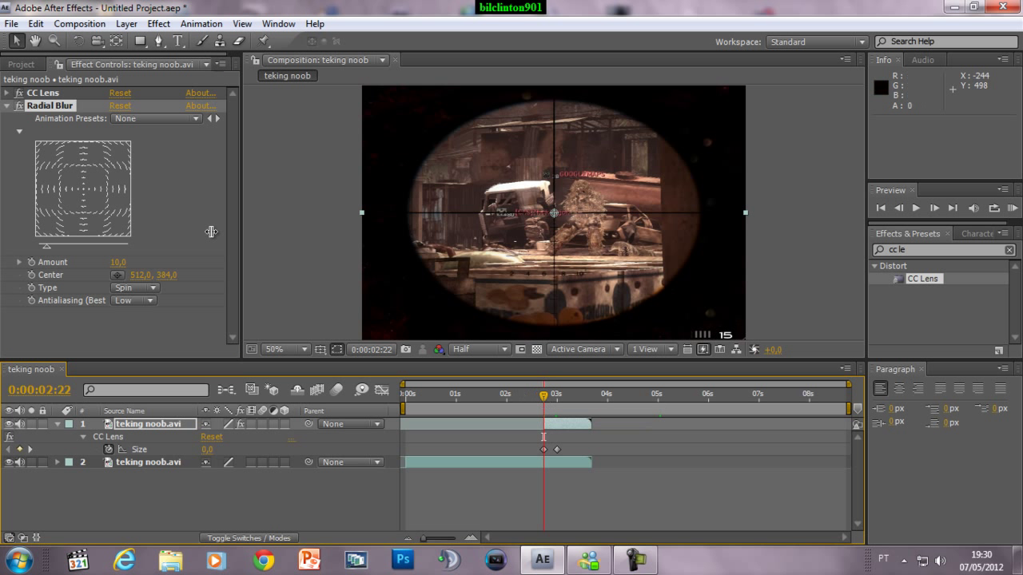
click(117, 262)
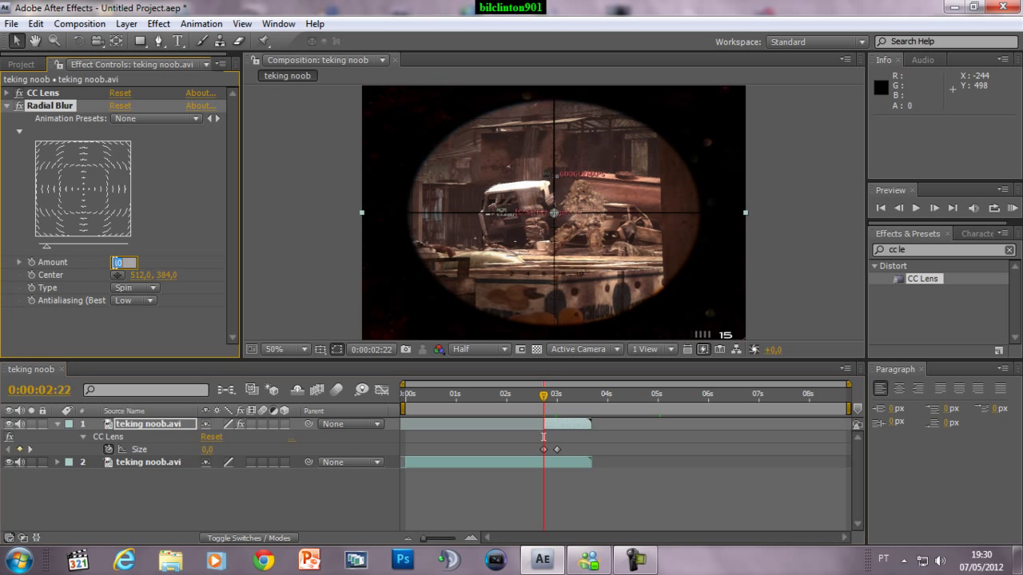
text(0)
key(Return)
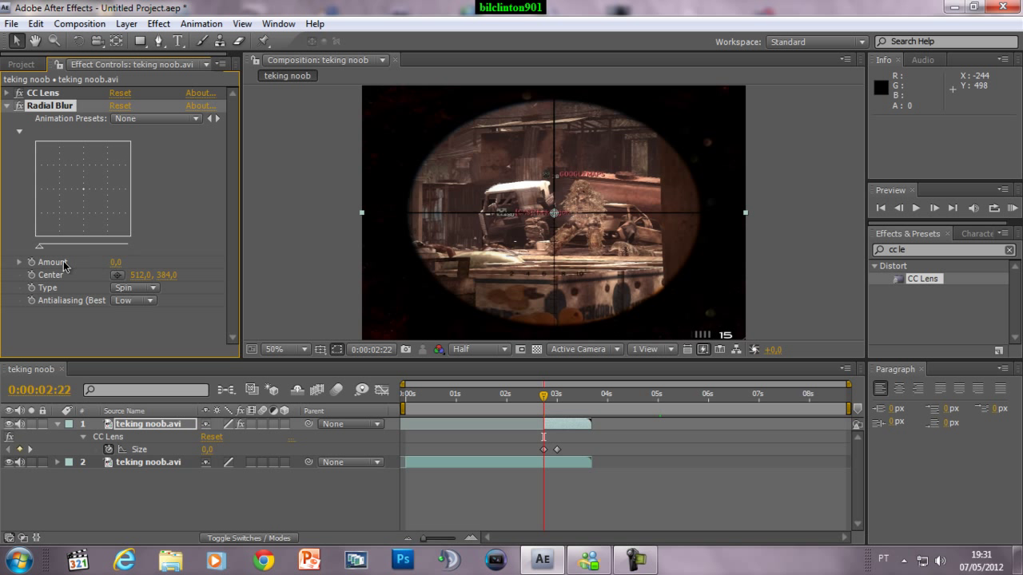
click(116, 262)
text(34)
key(Return)
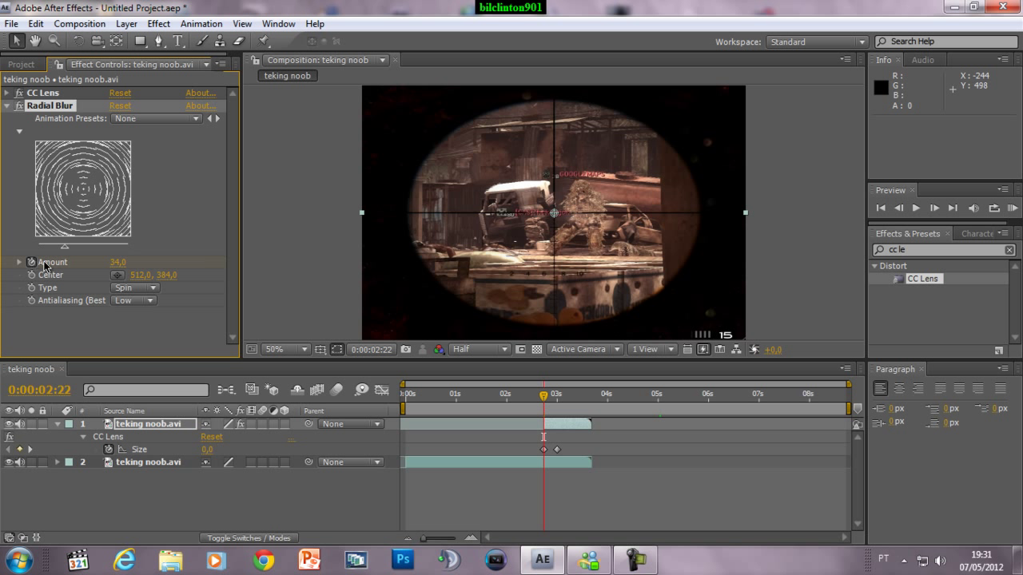
- Set Radial Blur Amount to 0 at 0:00:03:00 and reshow the layer's Effects group
drag(544, 394, 559, 398)
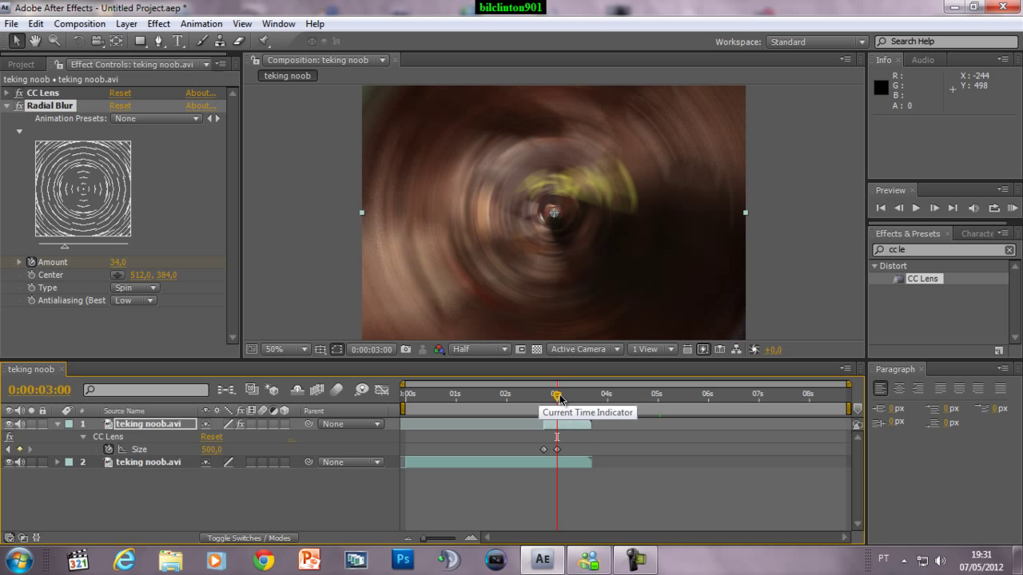
click(117, 262)
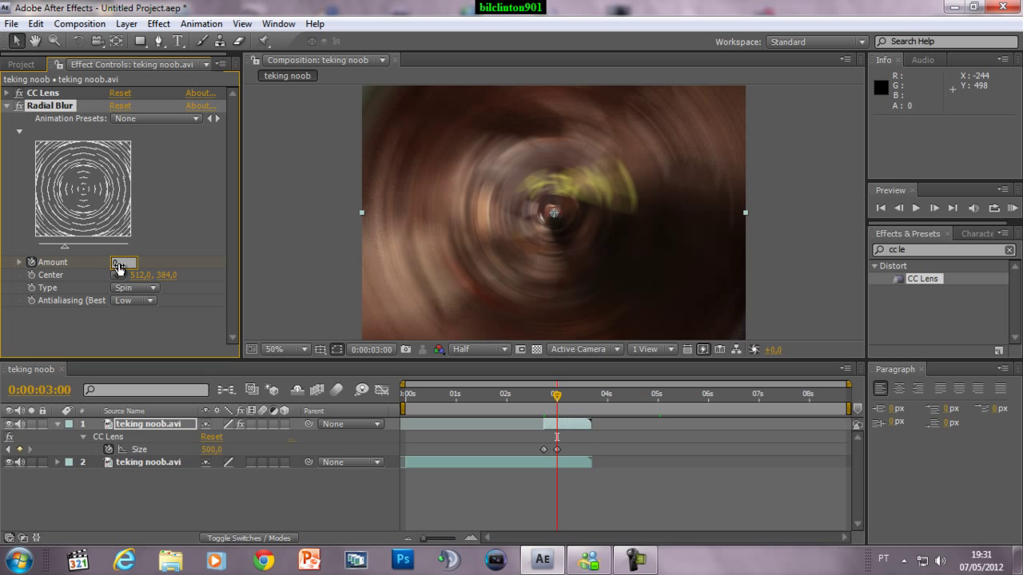
key(Return)
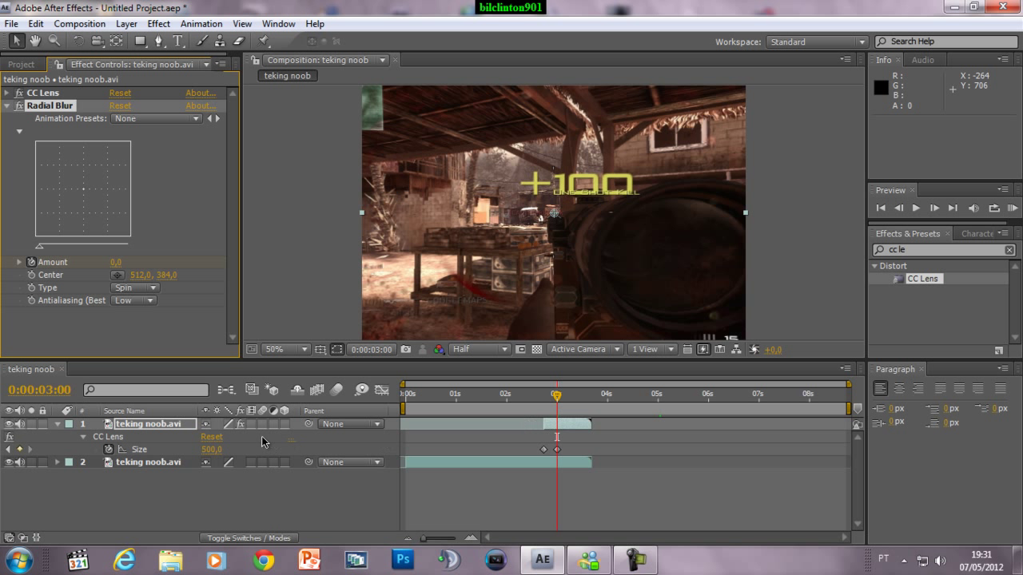
click(57, 424)
click(57, 425)
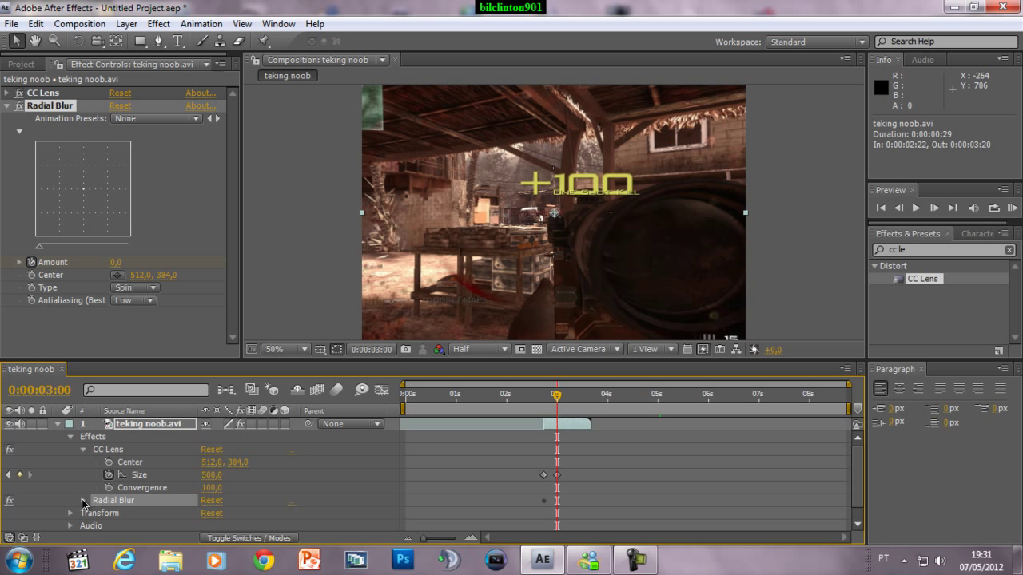
- Drag the zero-Amount Radial Blur keyframe to 0:00:03:06, then collapse the layer's properties
click(84, 501)
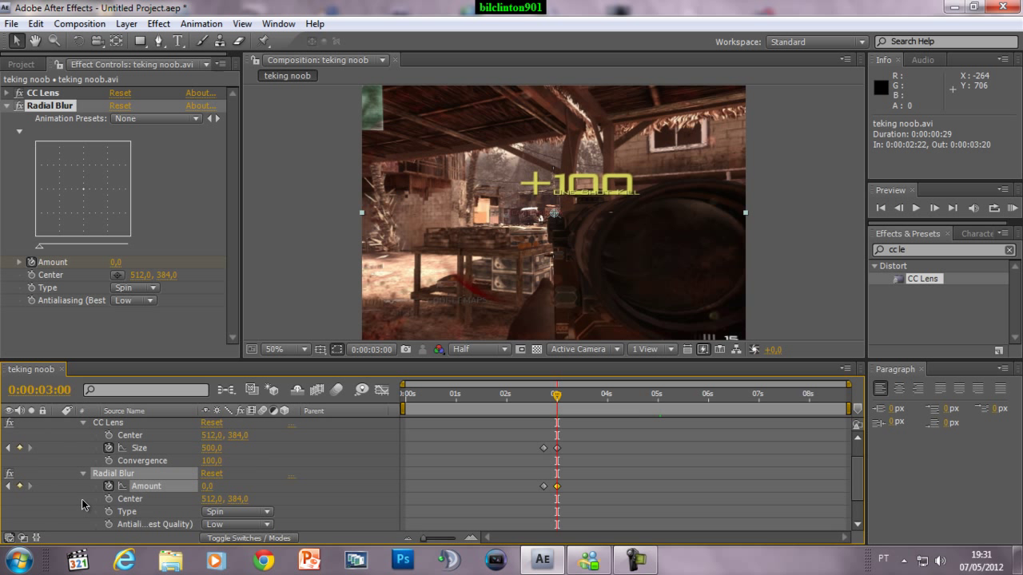
click(557, 486)
drag(562, 488, 569, 486)
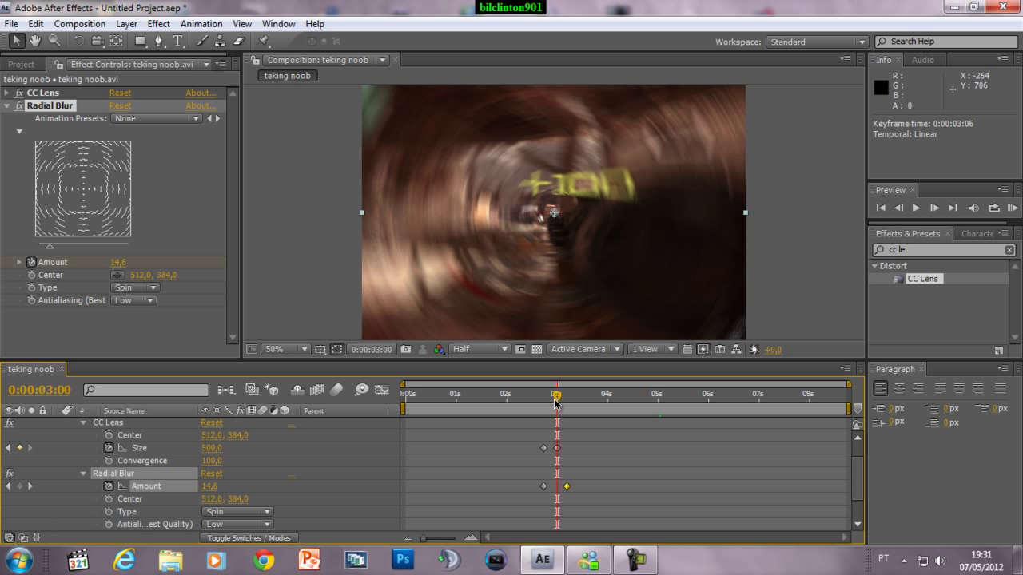
mouse_move(555, 403)
mouse_down()
mouse_move(523, 419)
mouse_move(410, 409)
mouse_up()
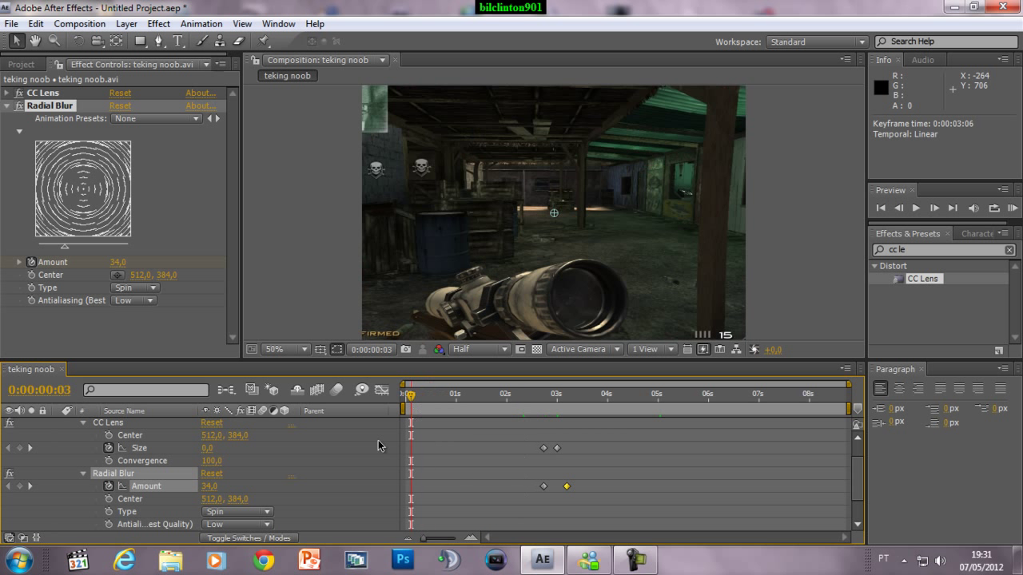
click(83, 423)
scroll(80, 437, up, 2)
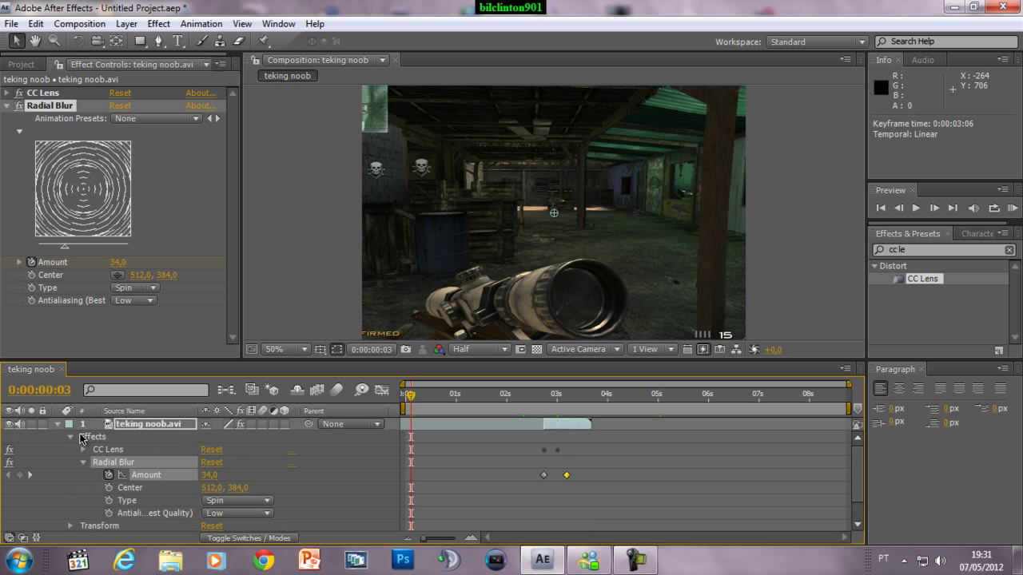
click(56, 425)
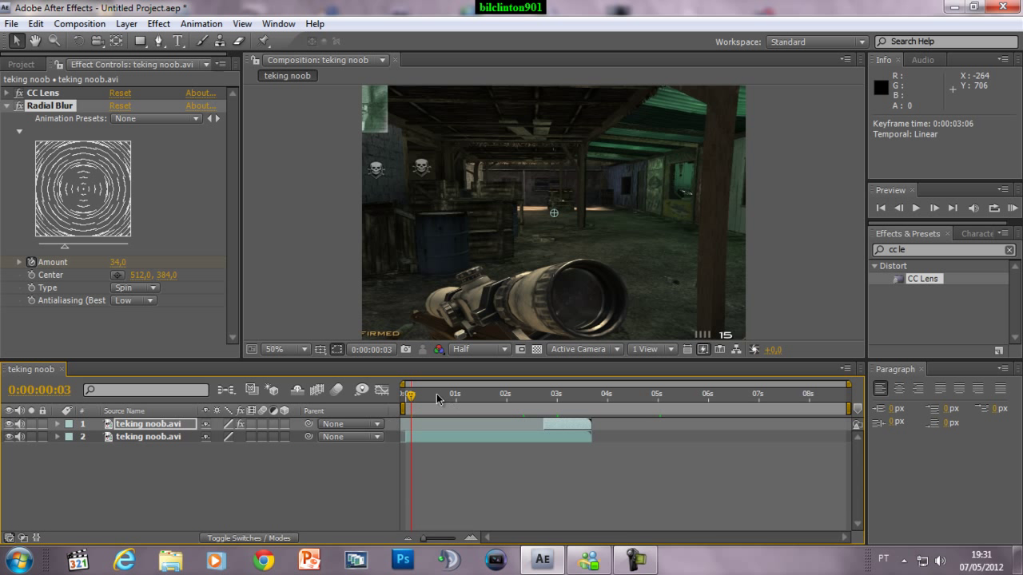
- RAM preview the composition three times from 0:00:00:00 to watch the scope-zoom transition
key(KP_0)
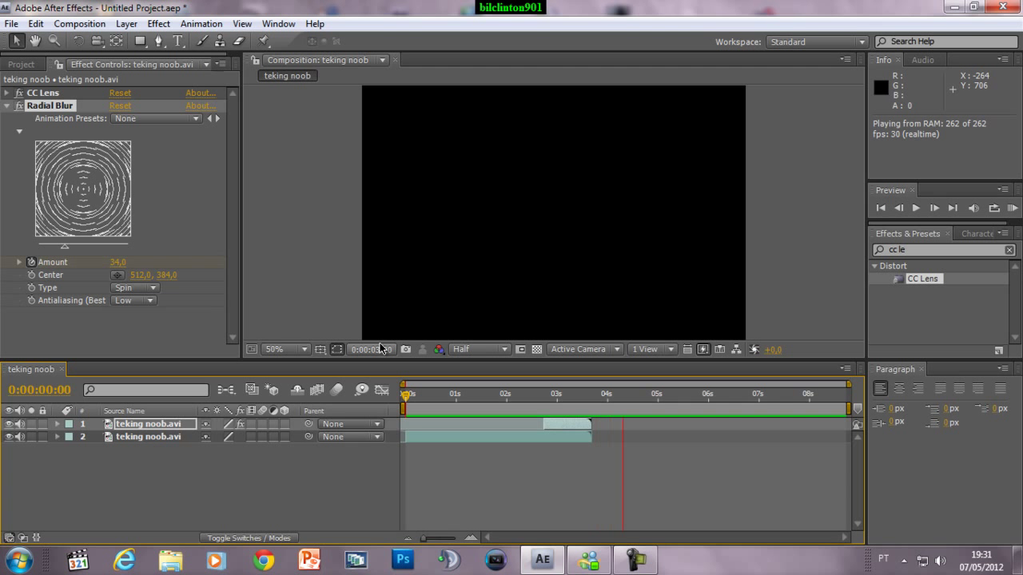
click(694, 409)
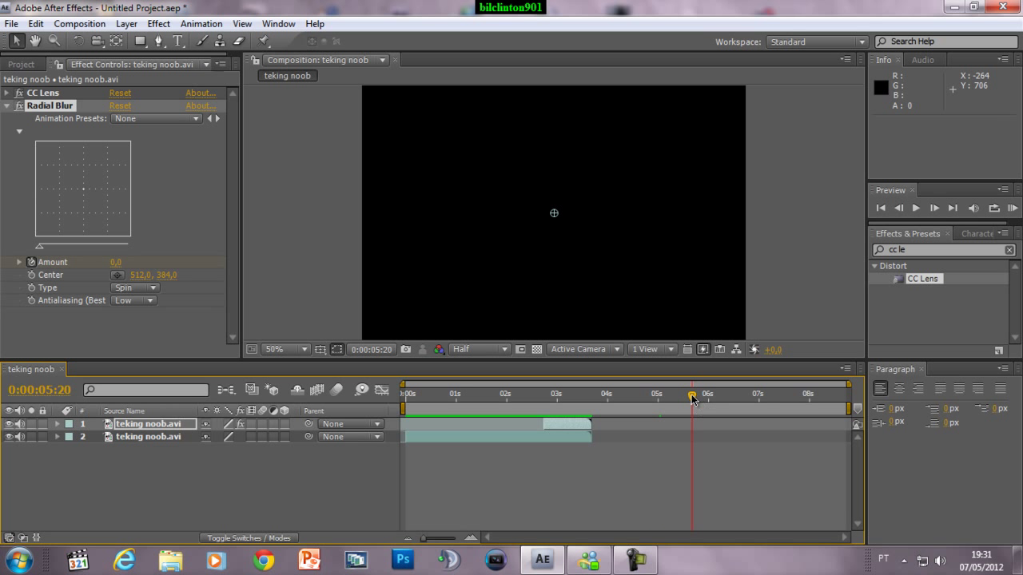
drag(692, 400, 405, 409)
key(KP_0)
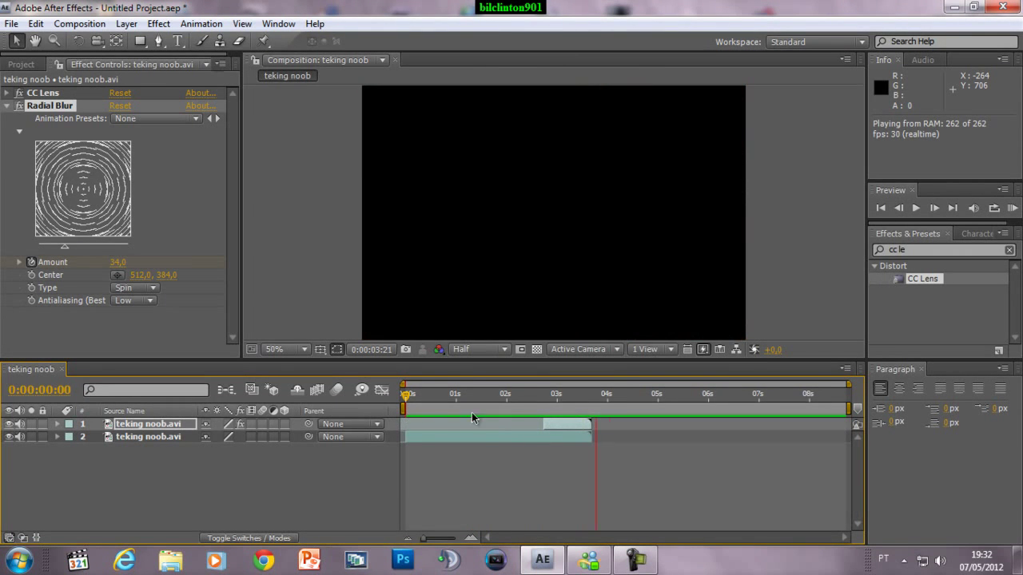
click(626, 395)
mouse_move(626, 394)
mouse_down()
mouse_move(412, 413)
mouse_move(406, 397)
mouse_up()
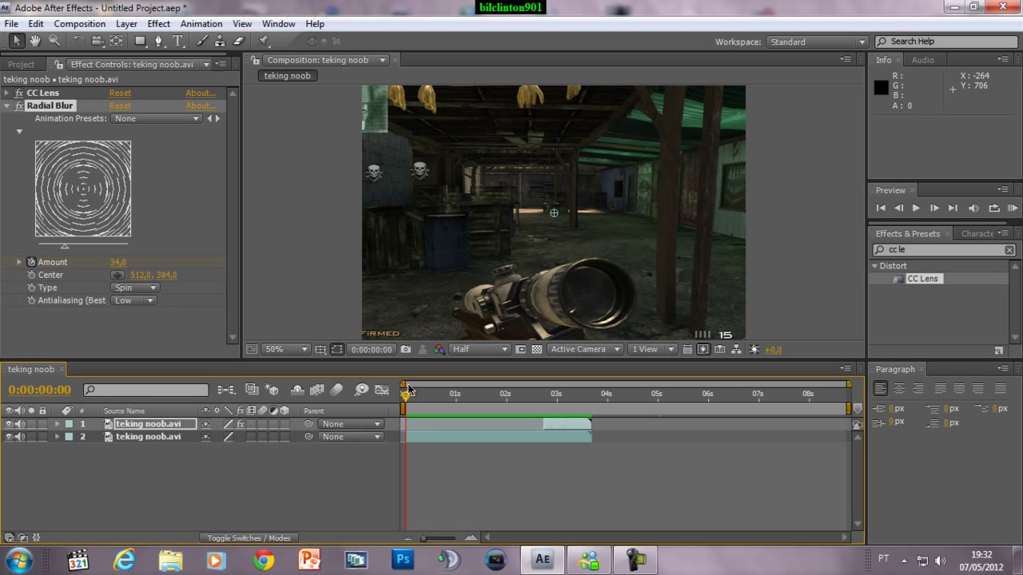
key(KP_0)
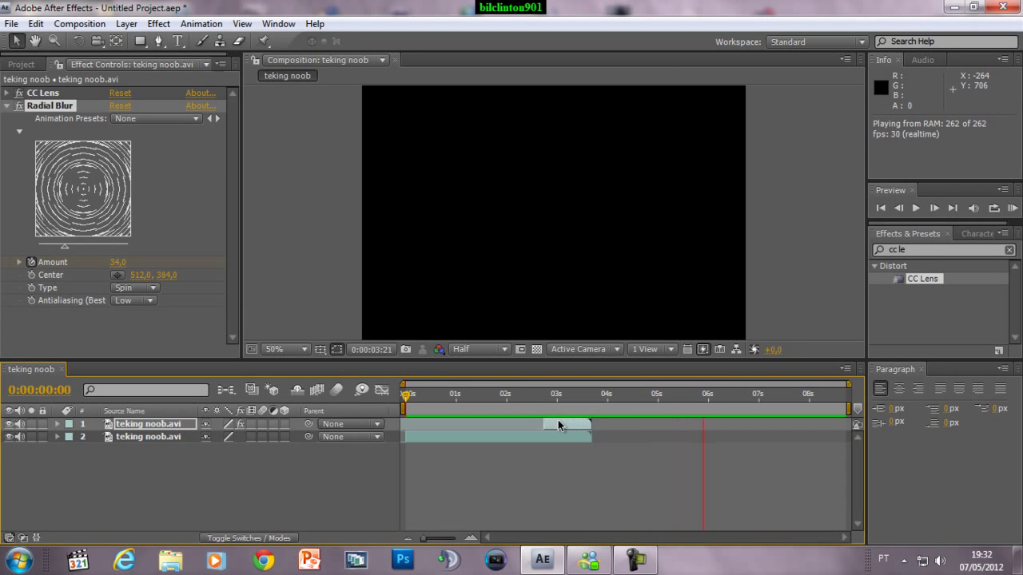
key(space)
click(636, 561)
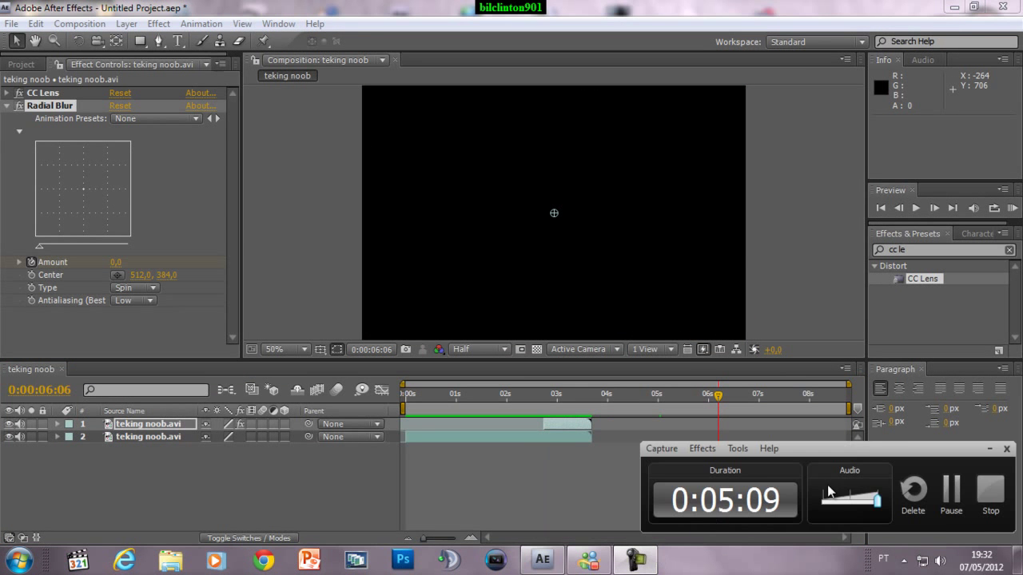